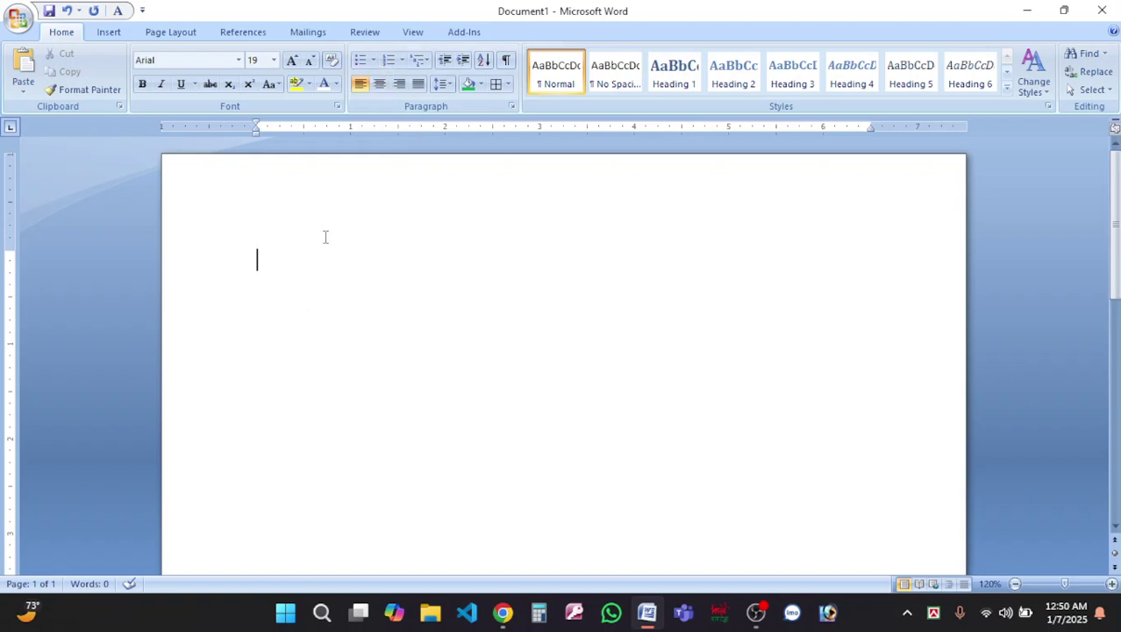
click(372, 60)
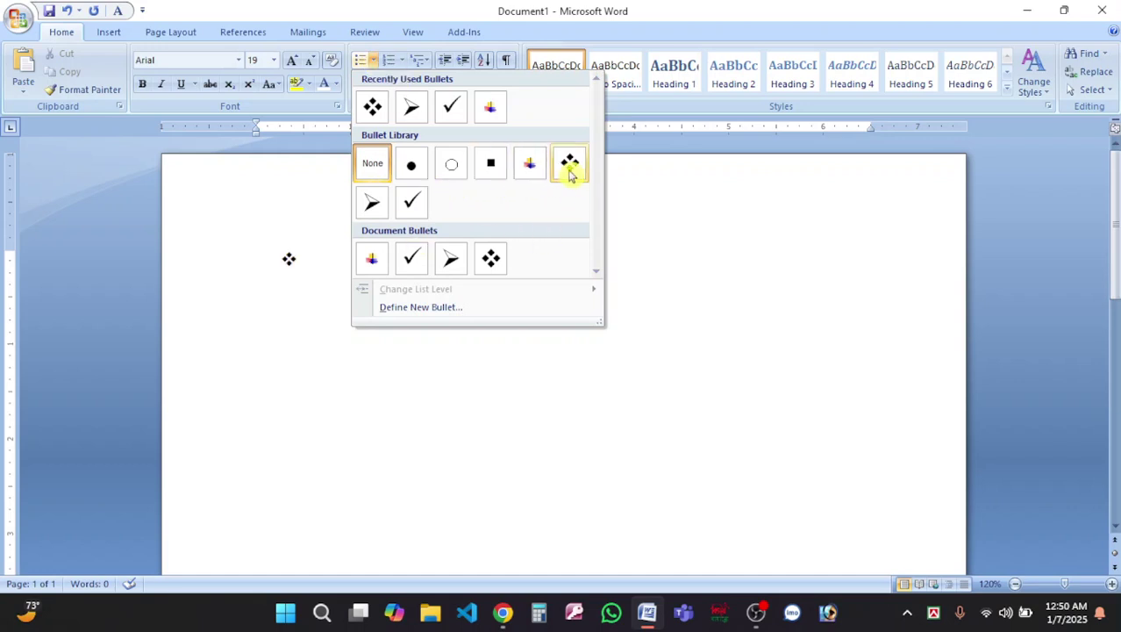
click(409, 103)
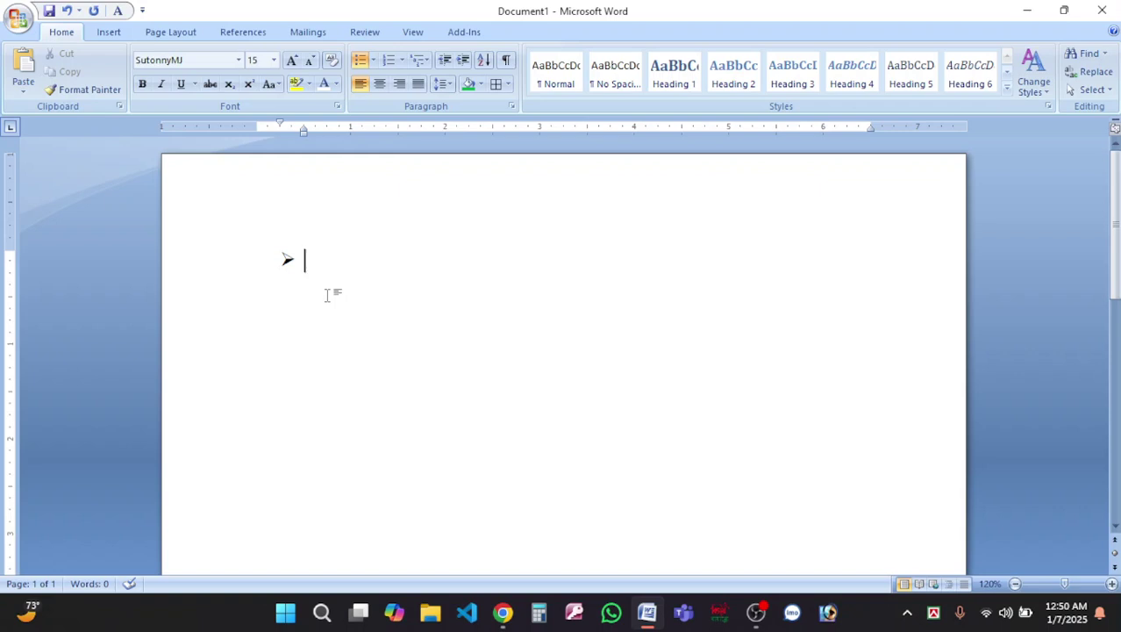
key(ctrl+z)
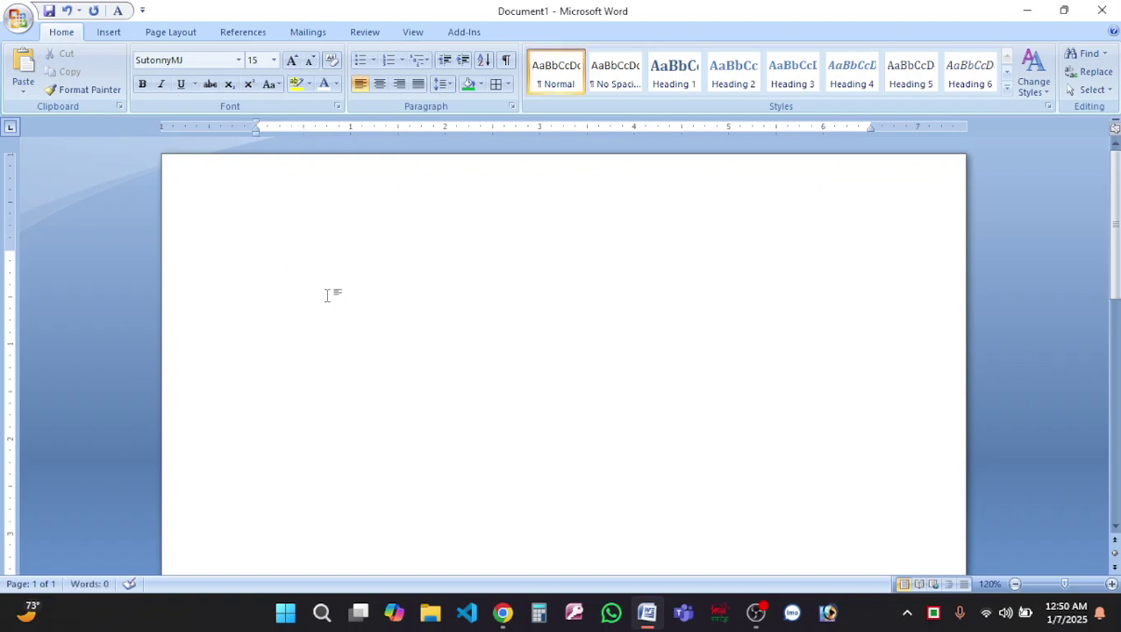
- Write the heading "খেলার নিয়মাবলী ঃ" at font size 18 and start a list below it with the multicoloured picture bullet
text(খেলার নিয়া)
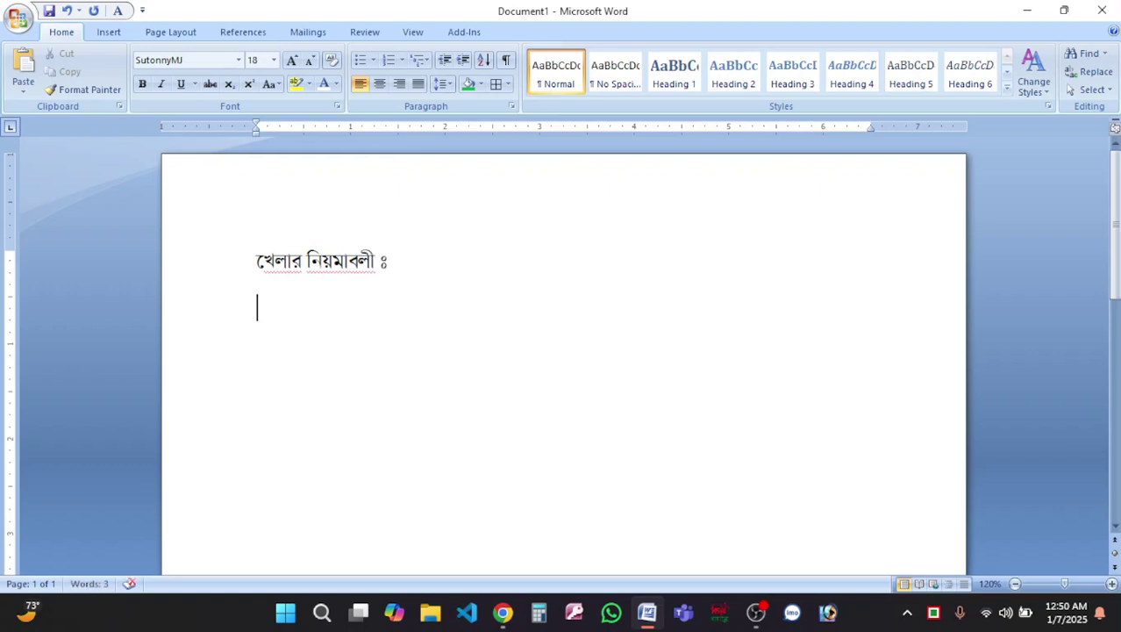
click(373, 60)
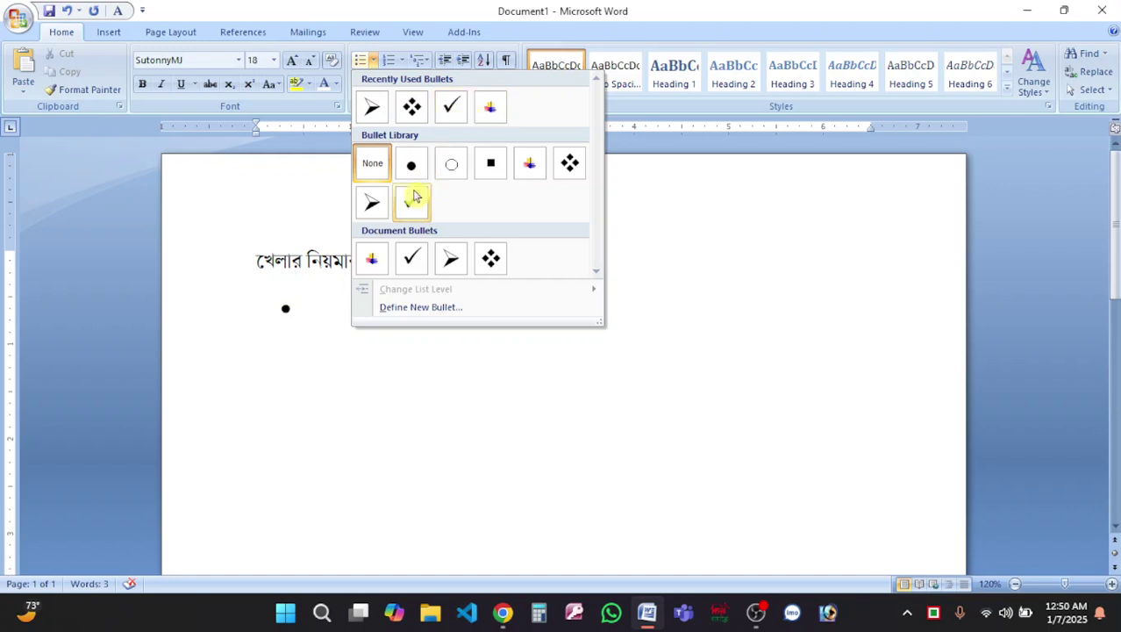
click(535, 167)
- Write the first list item "খেলাটি নকআউট পদ্ধতিতে হবে।" and start a new bullet below it
text(খেলাটি)
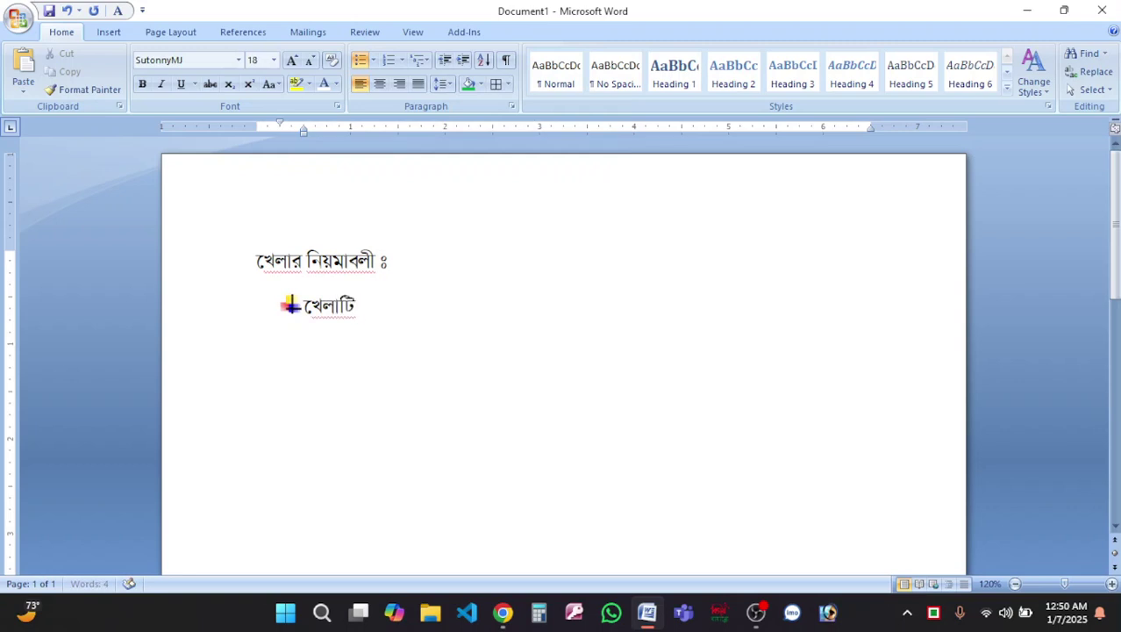
text( নকআউপ)
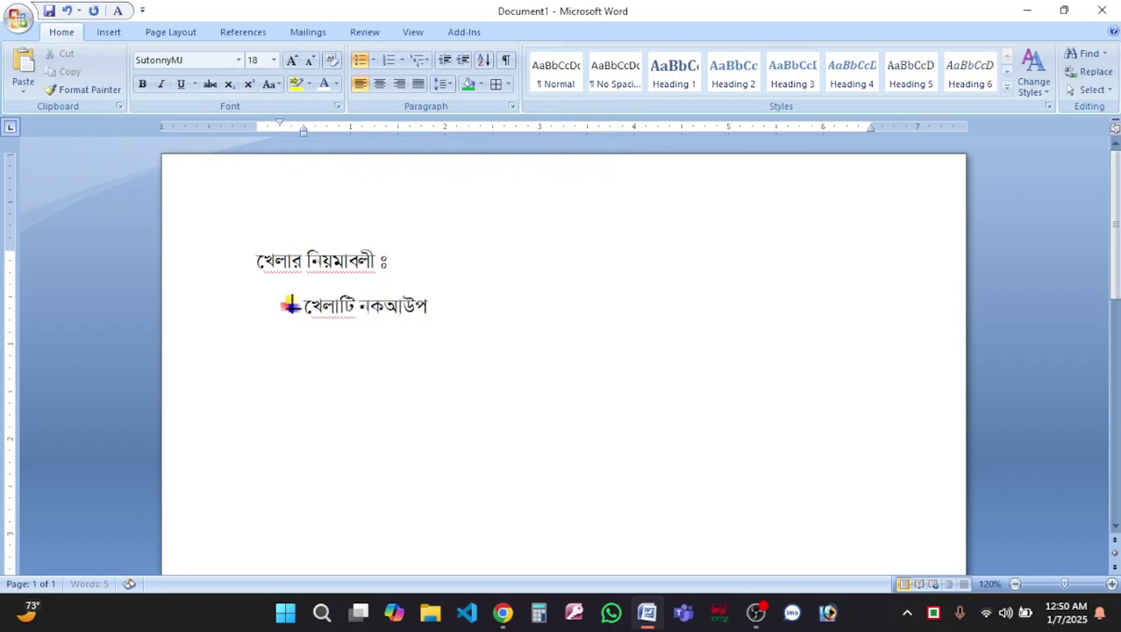
key(BackSpace)
text(ট পদ)
text(্ধতিতে হবে)
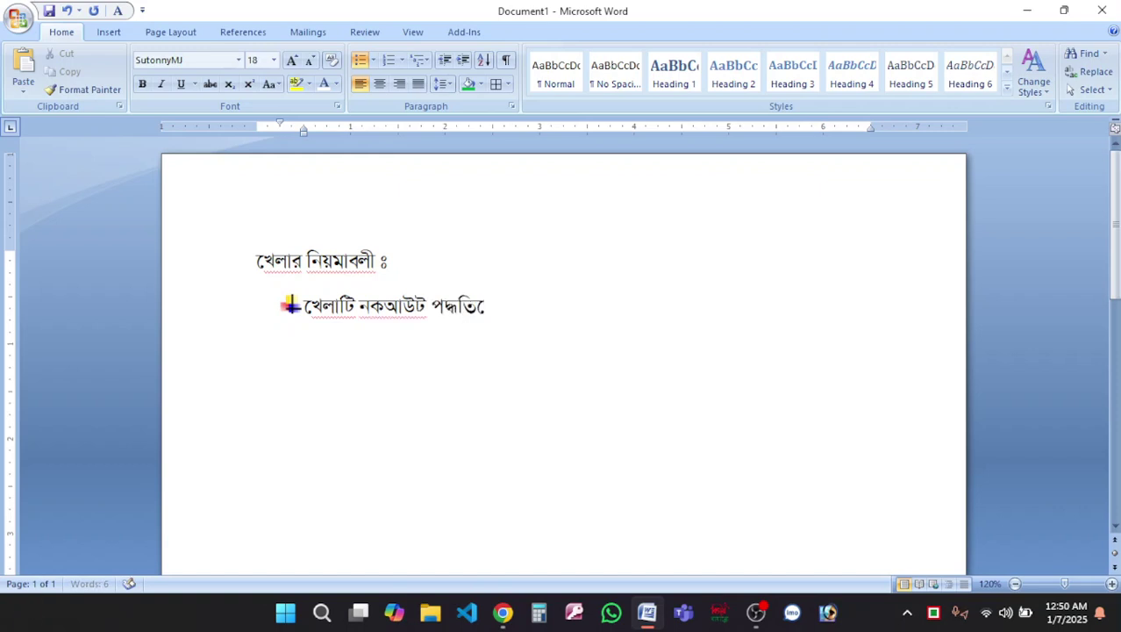
text( ।)
key(Return)
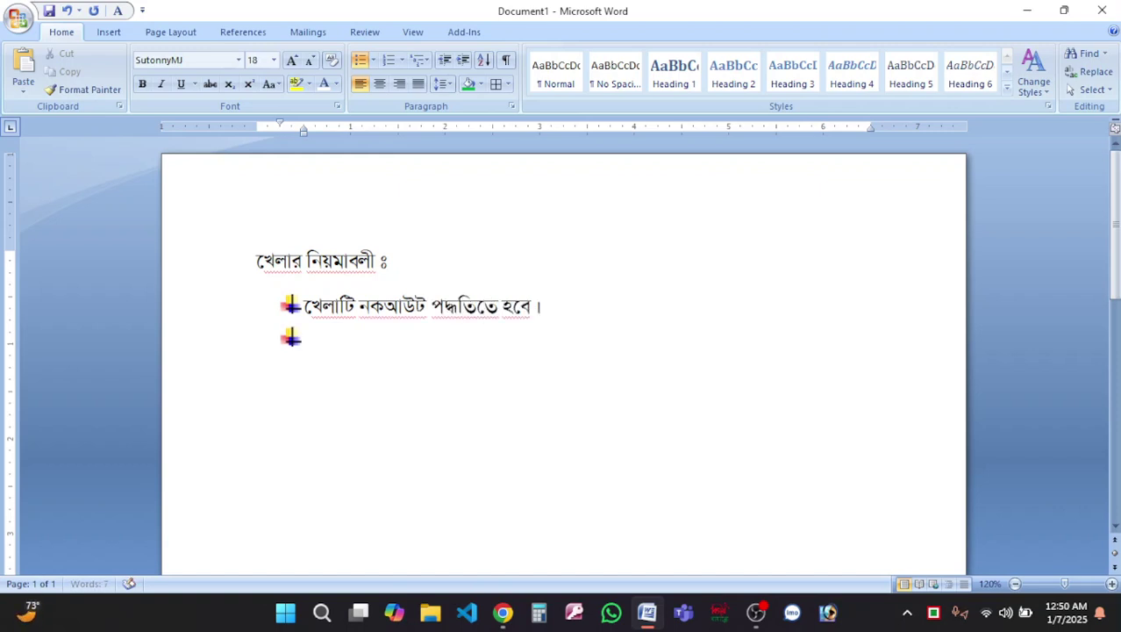
- Write the second list item "খেলায় প্রত্যেক দলে ৬ জন করে খেলোয়াড থাকবে।" and start a new bullet below it
text(খের)
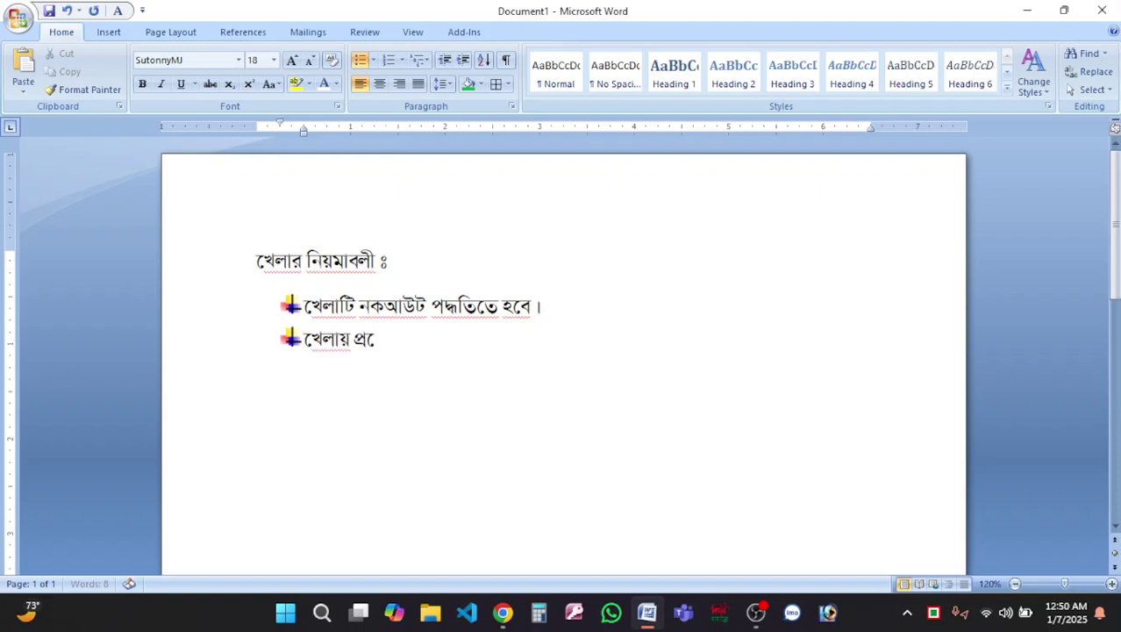
text(ায় প্রত্যেক দলে ৬ জন ক)
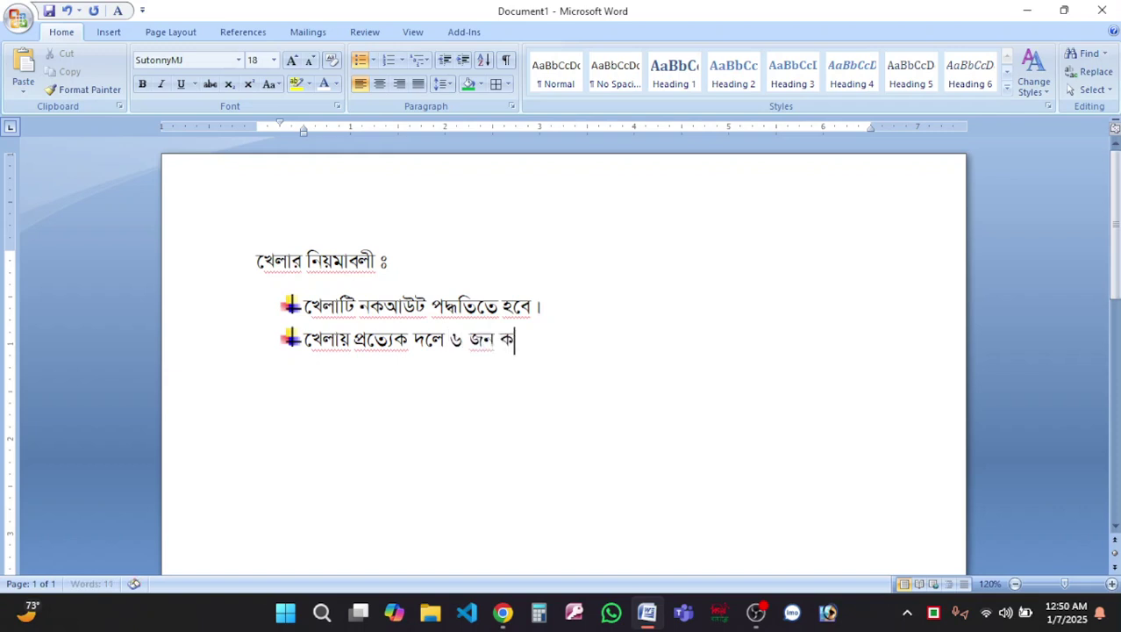
text(ায়াড)
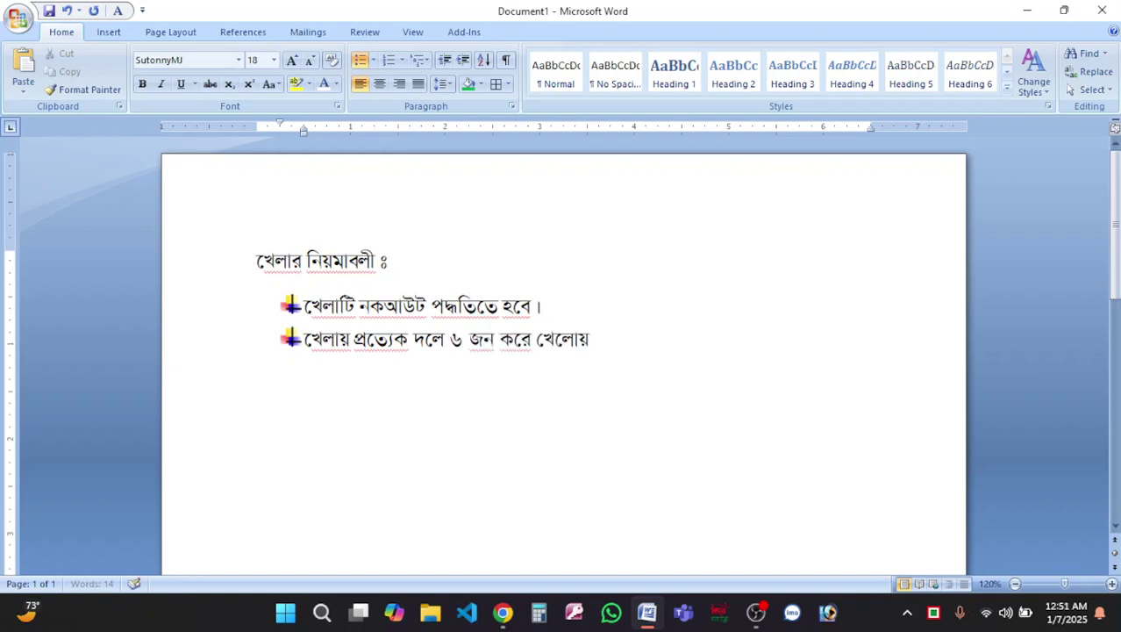
text( থাকবে।)
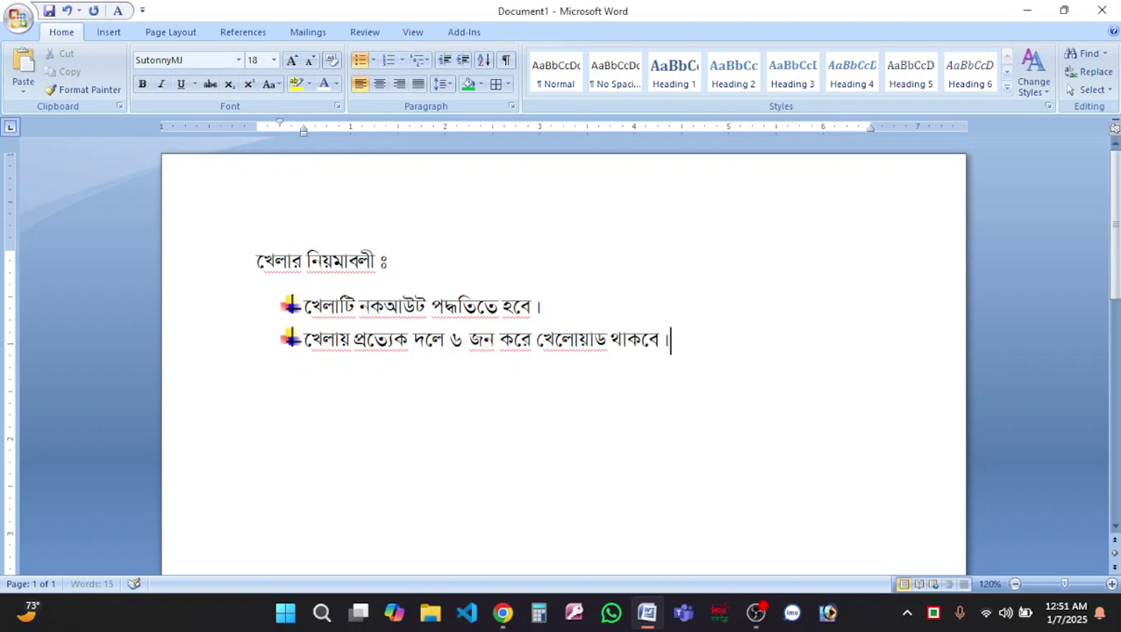
key(Return)
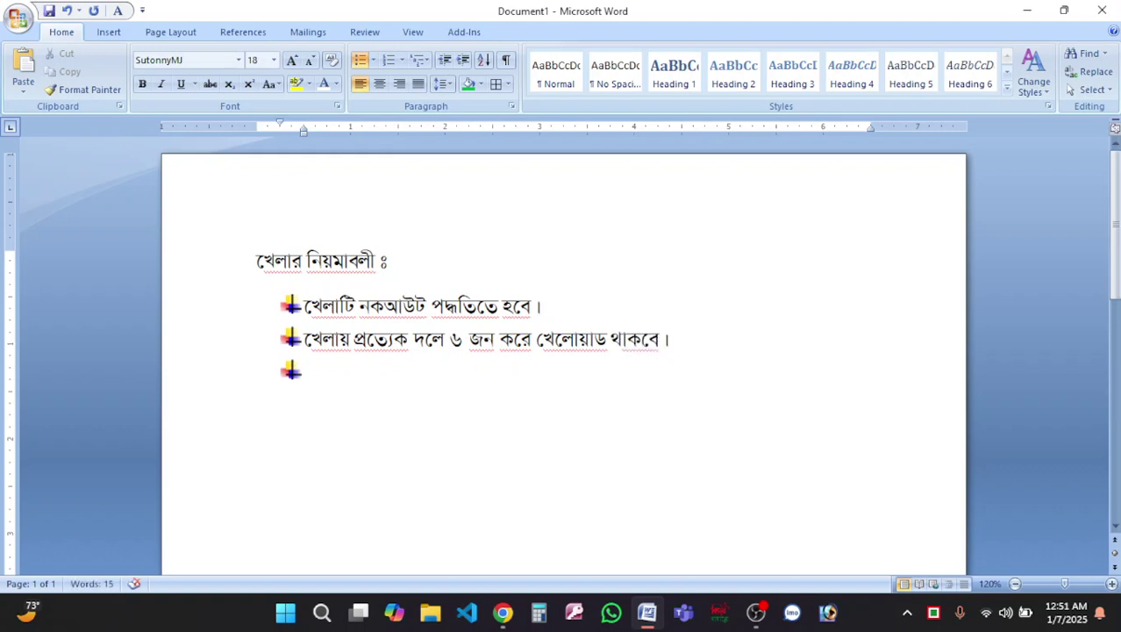
- Decrease the indent of the whole bulleted list so its bullets align with the heading
click(292, 338)
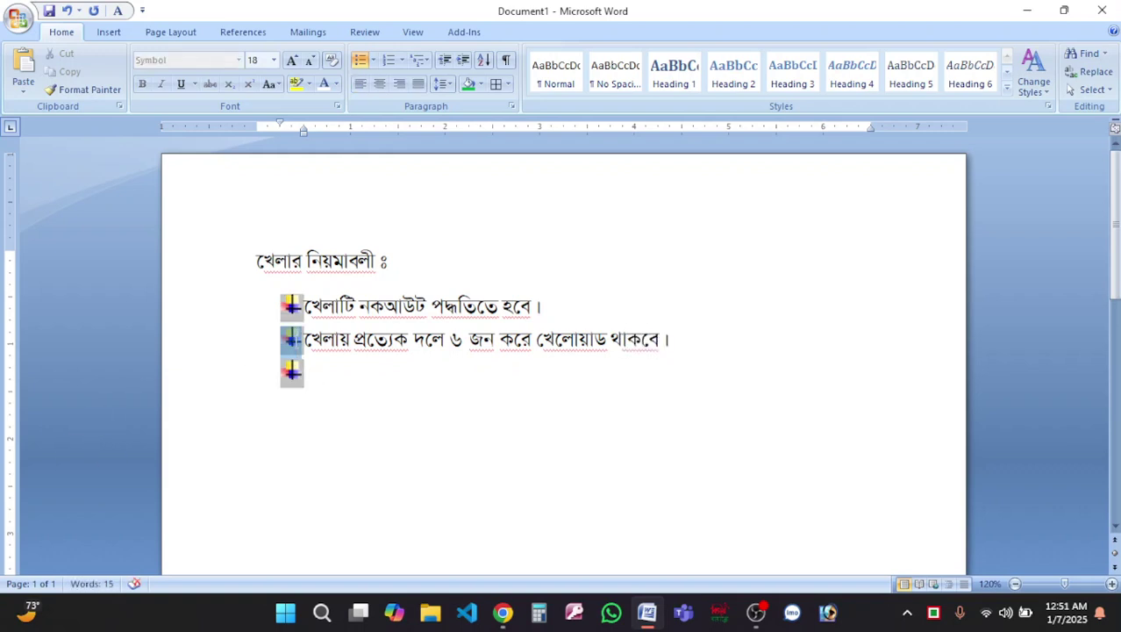
key(shift+Tab)
click(342, 387)
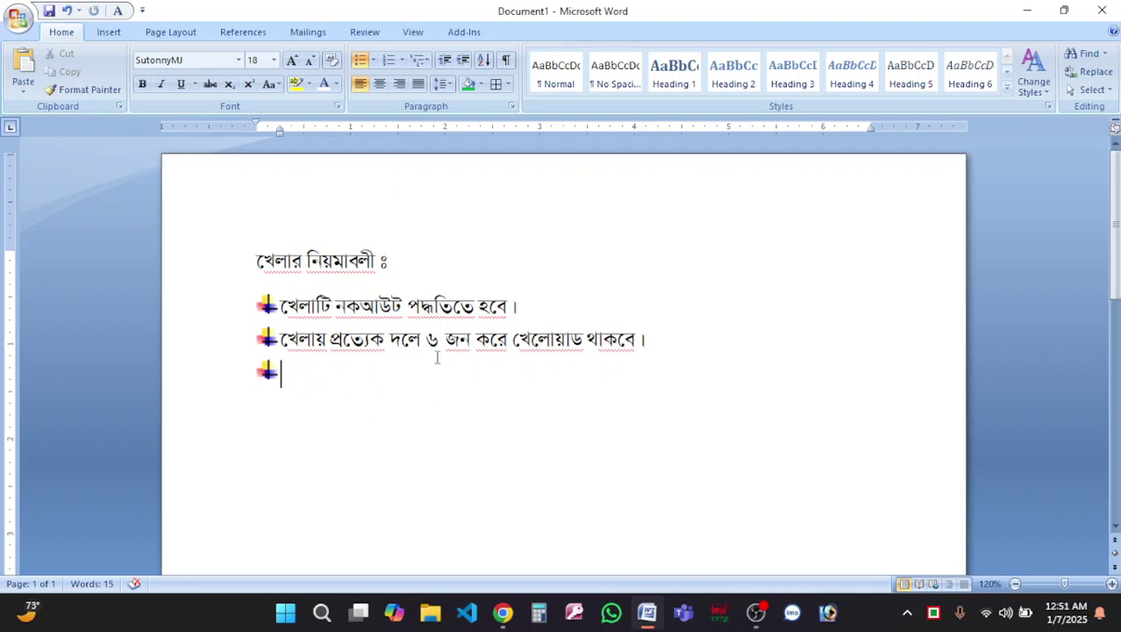
key(ctrl+shift+Home)
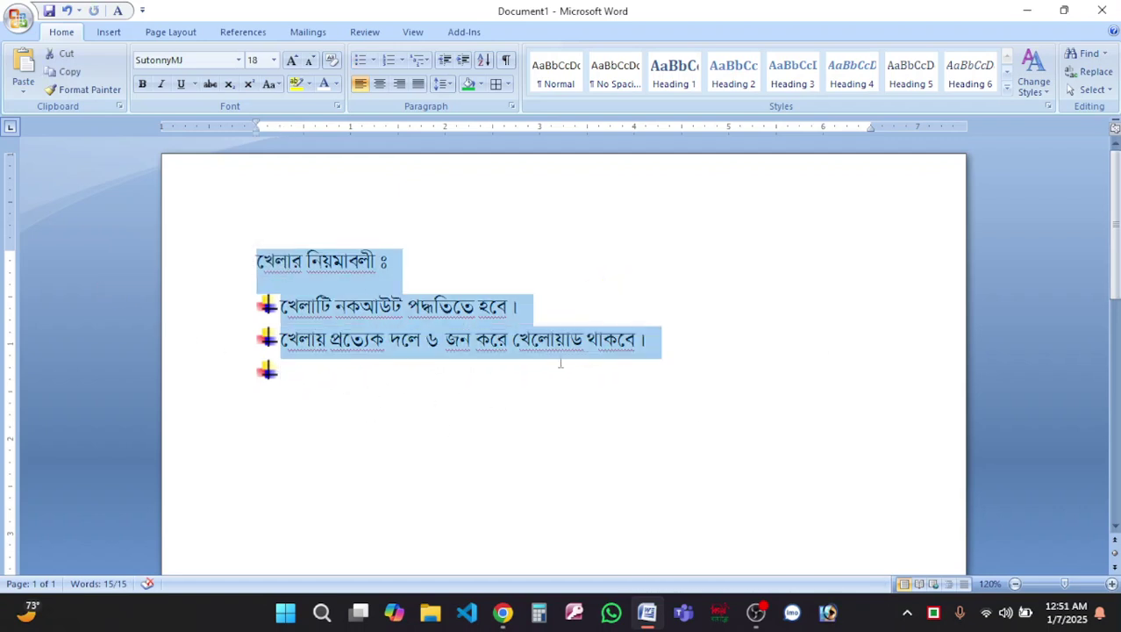
drag(421, 395, 220, 293)
click(350, 380)
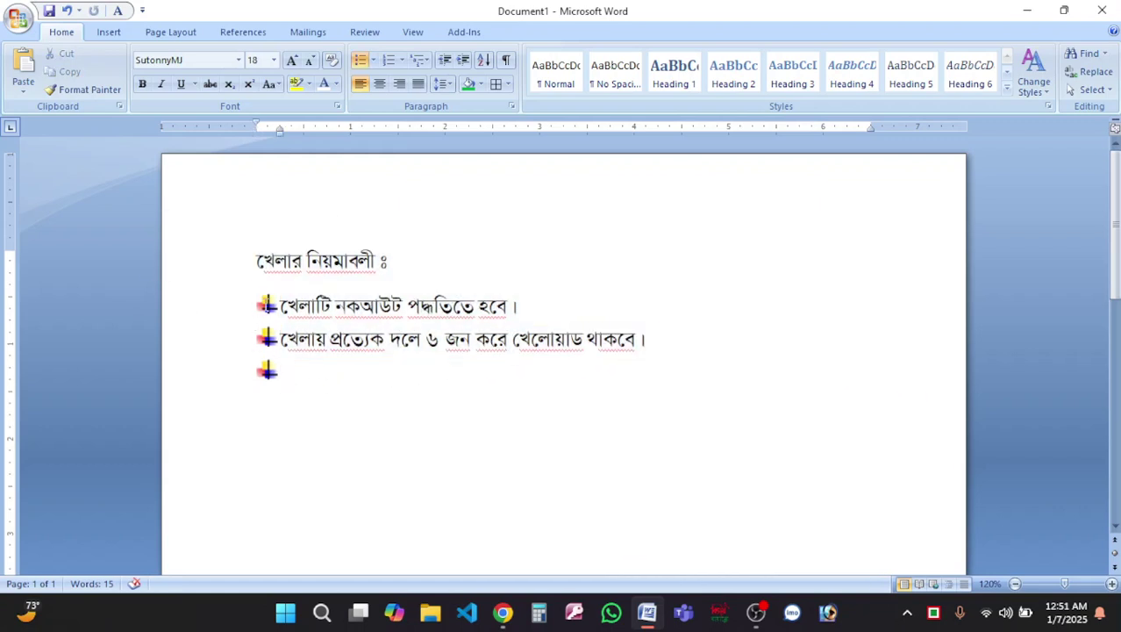
- Define a new bullet for the two written list items using the circled right arrow from Wingdings, character code 220
drag(249, 307, 249, 345)
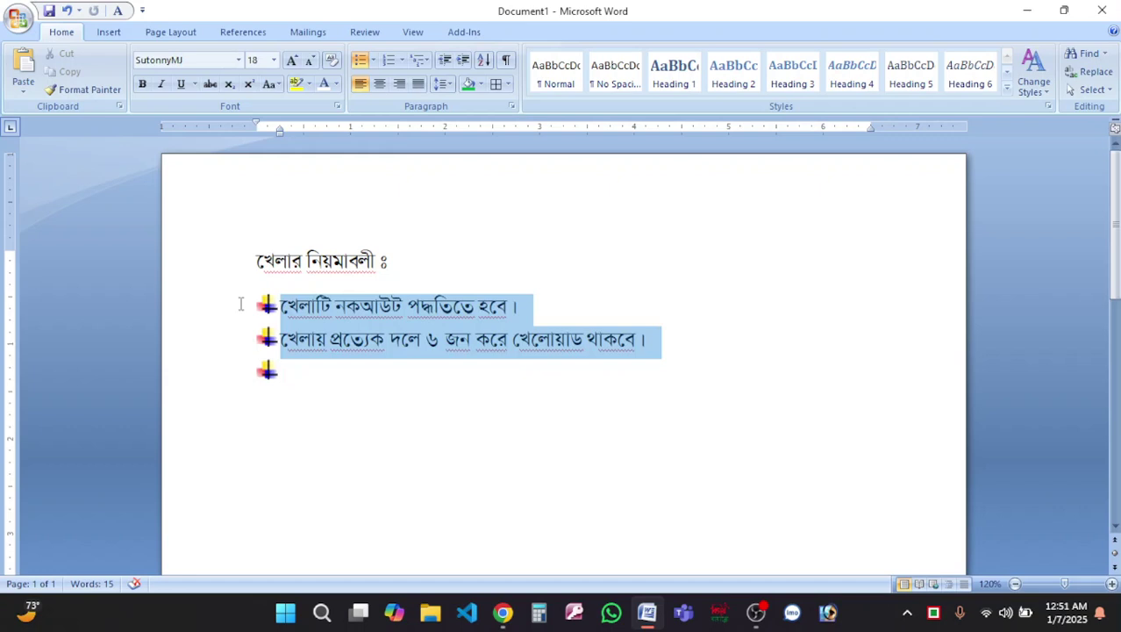
click(373, 60)
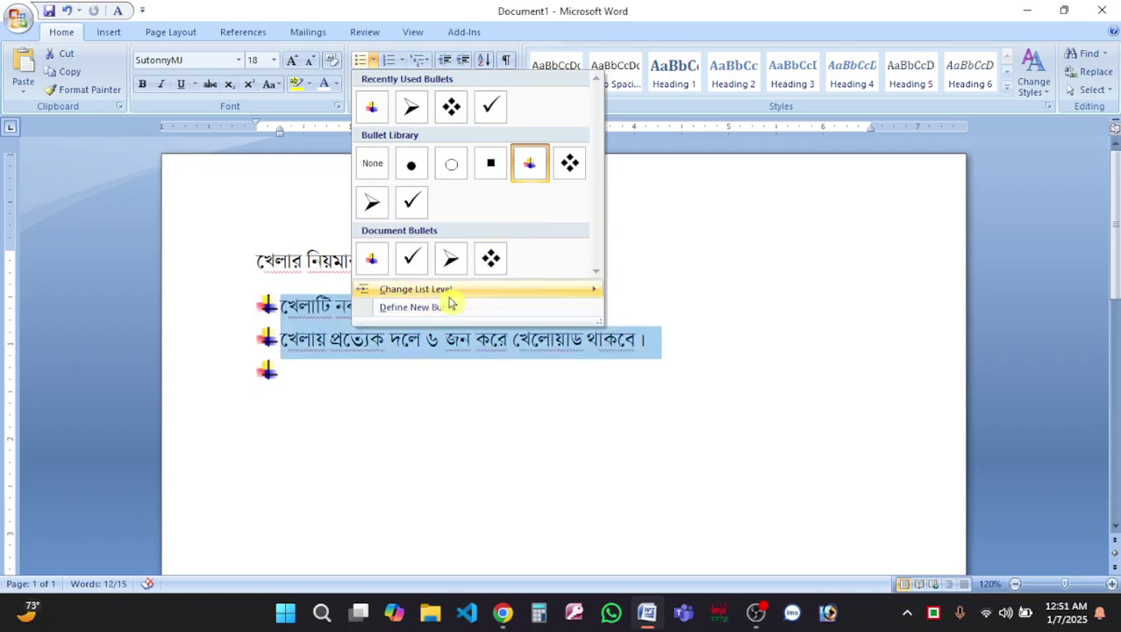
mouse_move(449, 297)
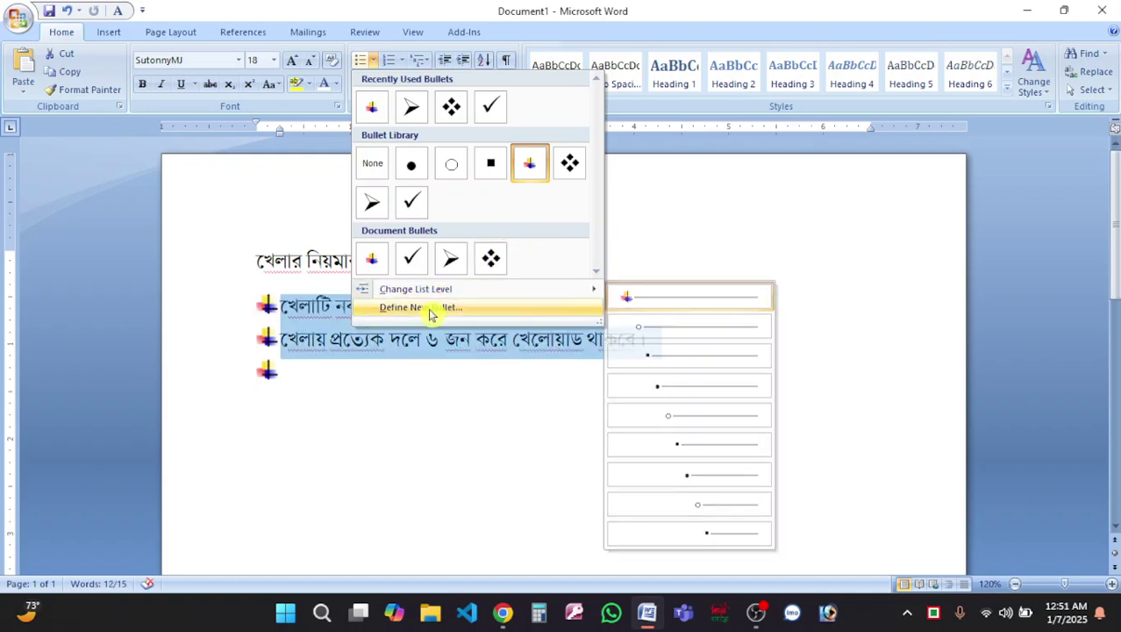
click(455, 309)
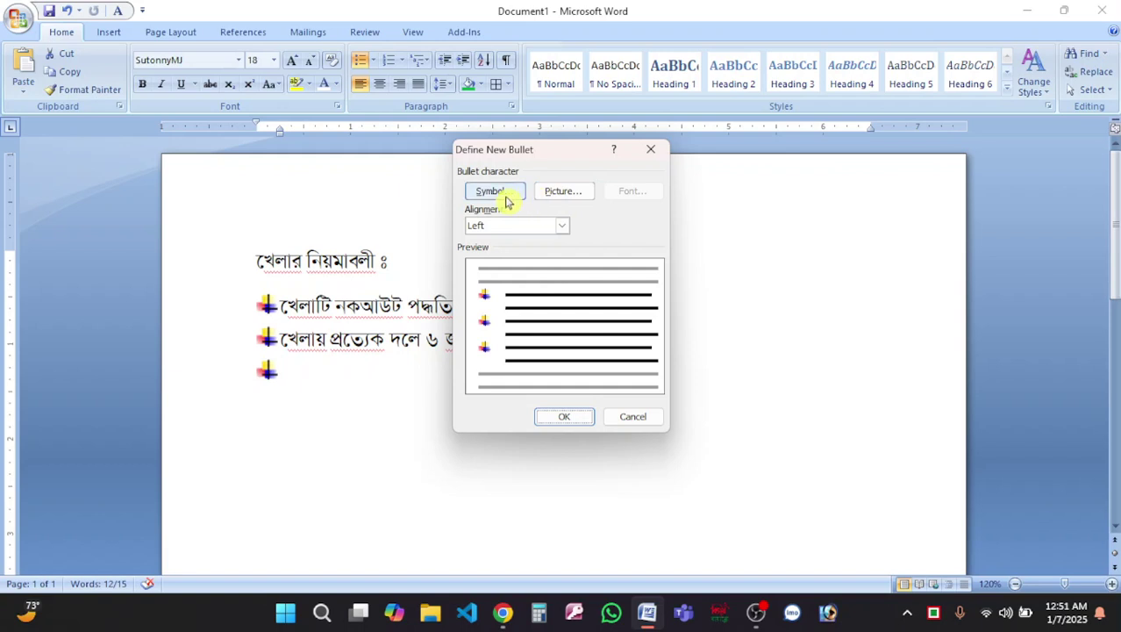
click(504, 194)
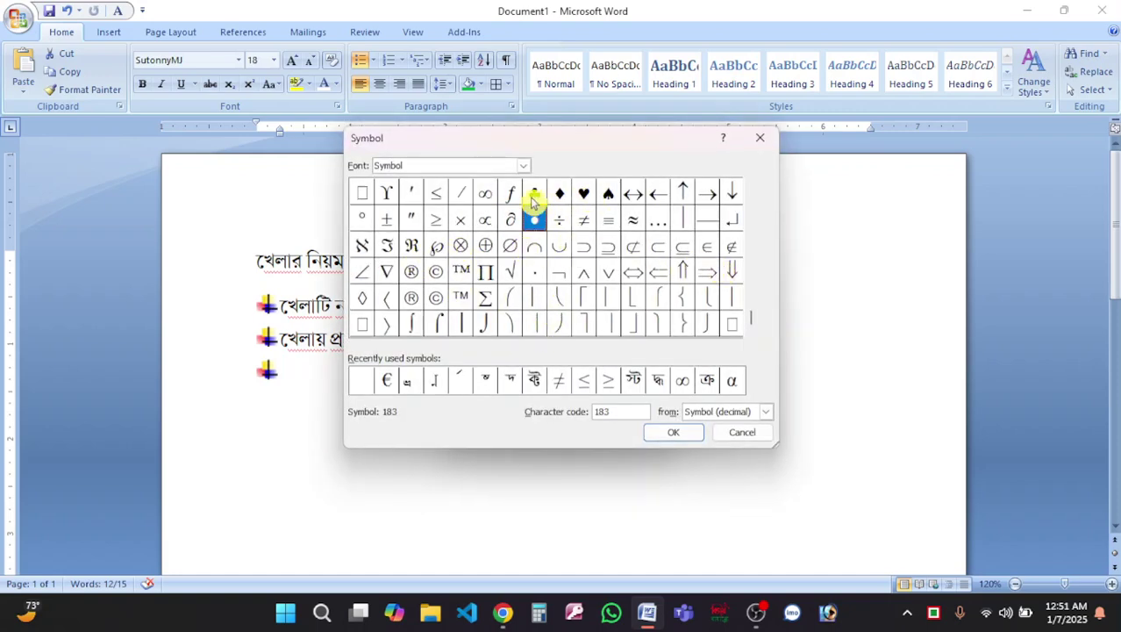
click(524, 166)
scroll(450, 220, down, 10)
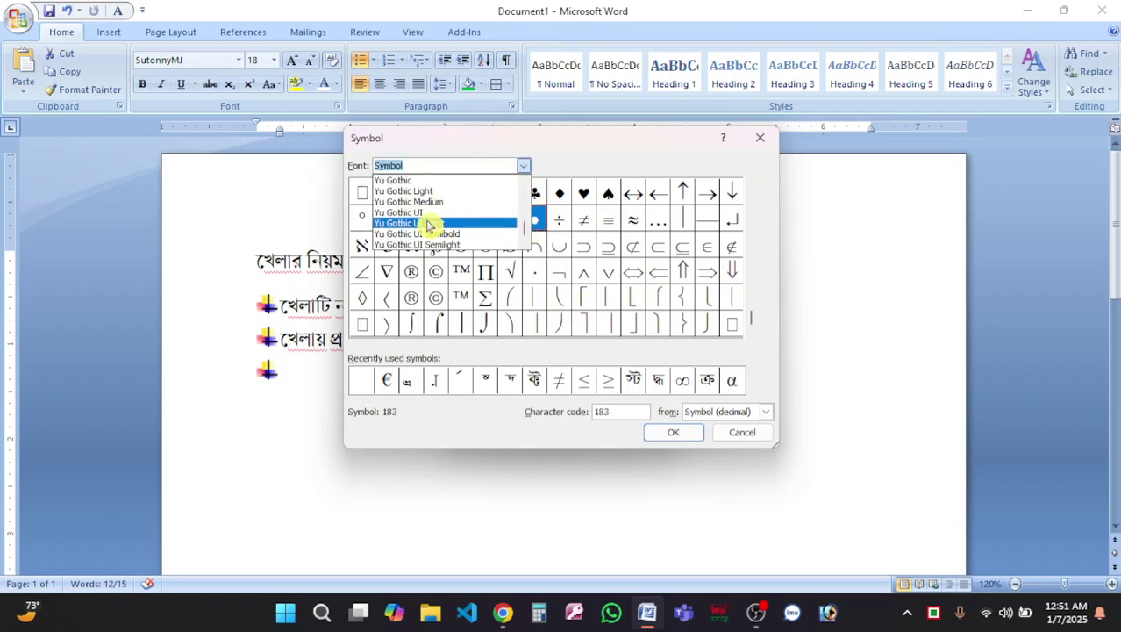
scroll(434, 220, up, 3)
scroll(431, 220, down, 1)
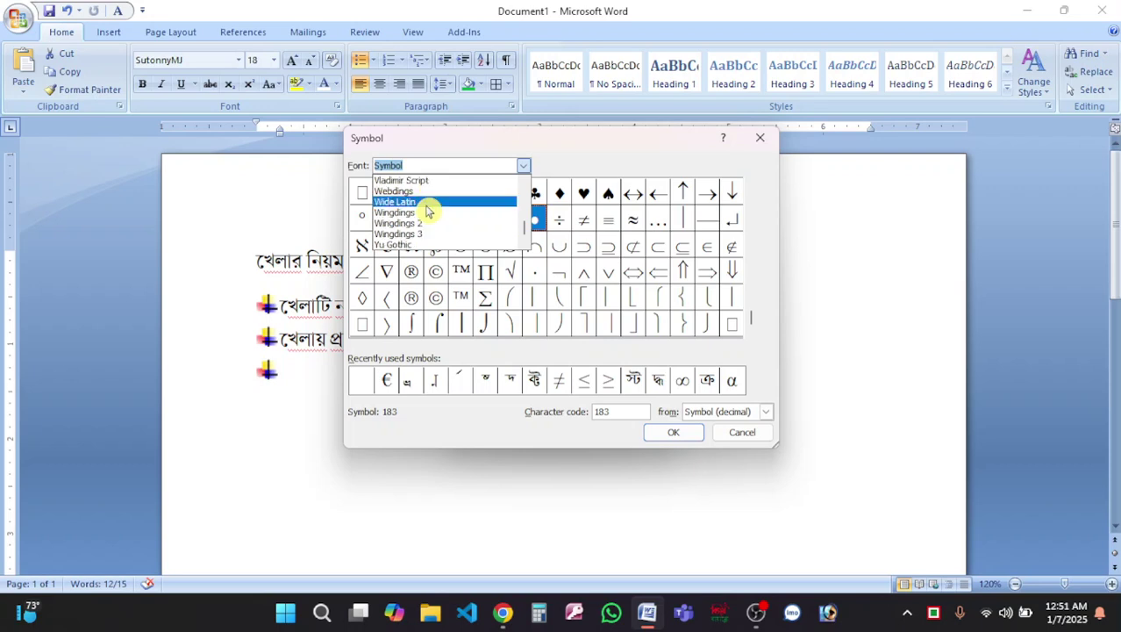
click(431, 213)
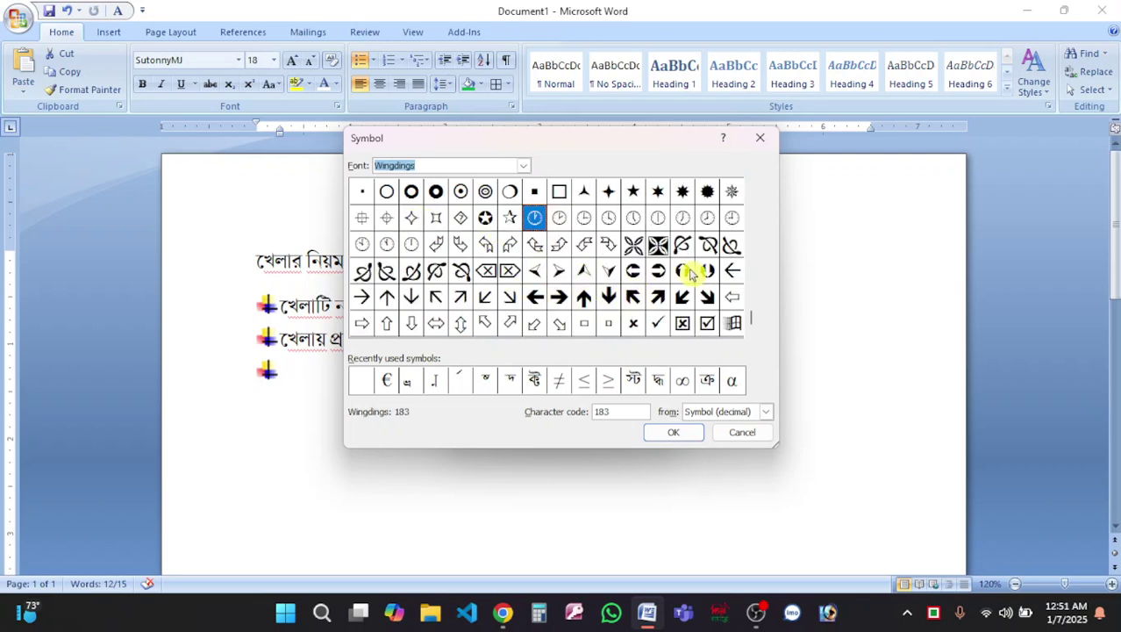
click(658, 270)
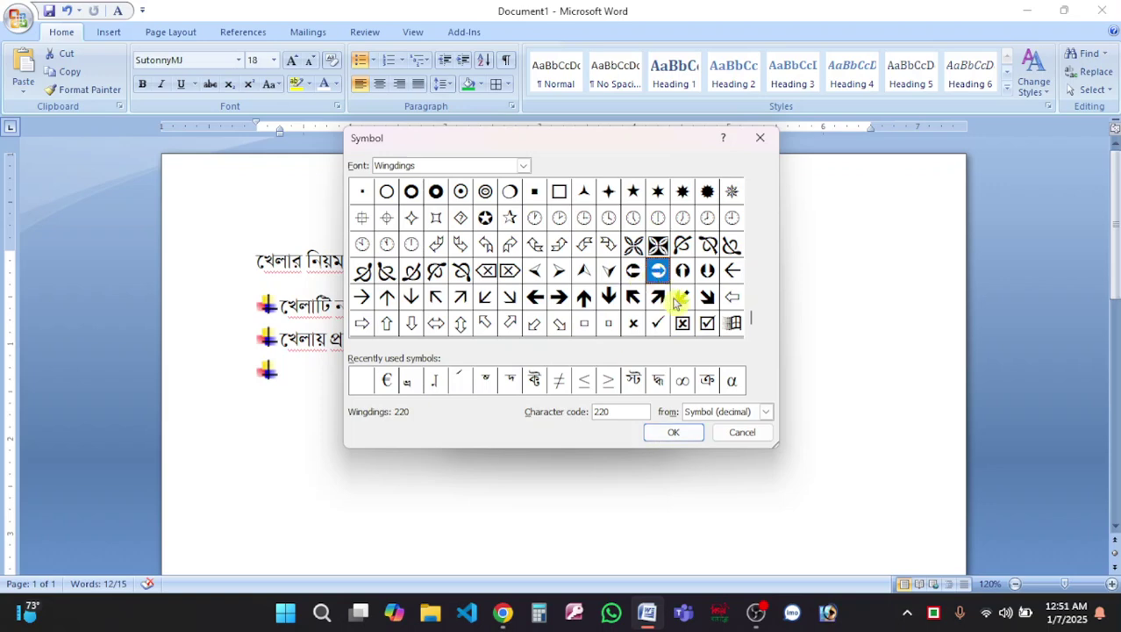
click(672, 433)
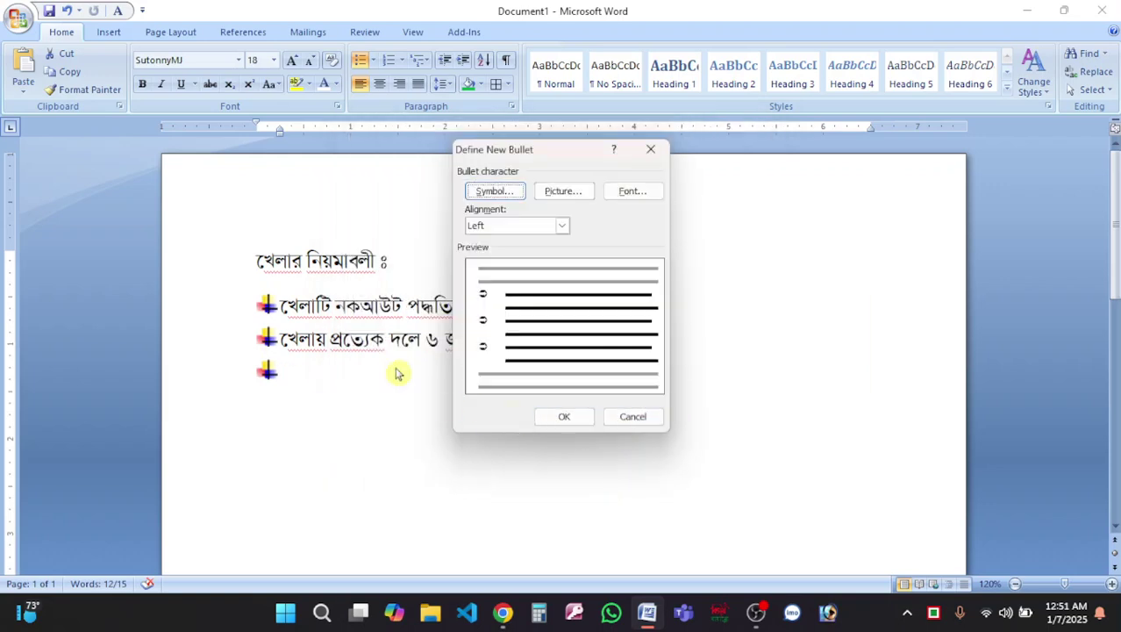
click(566, 417)
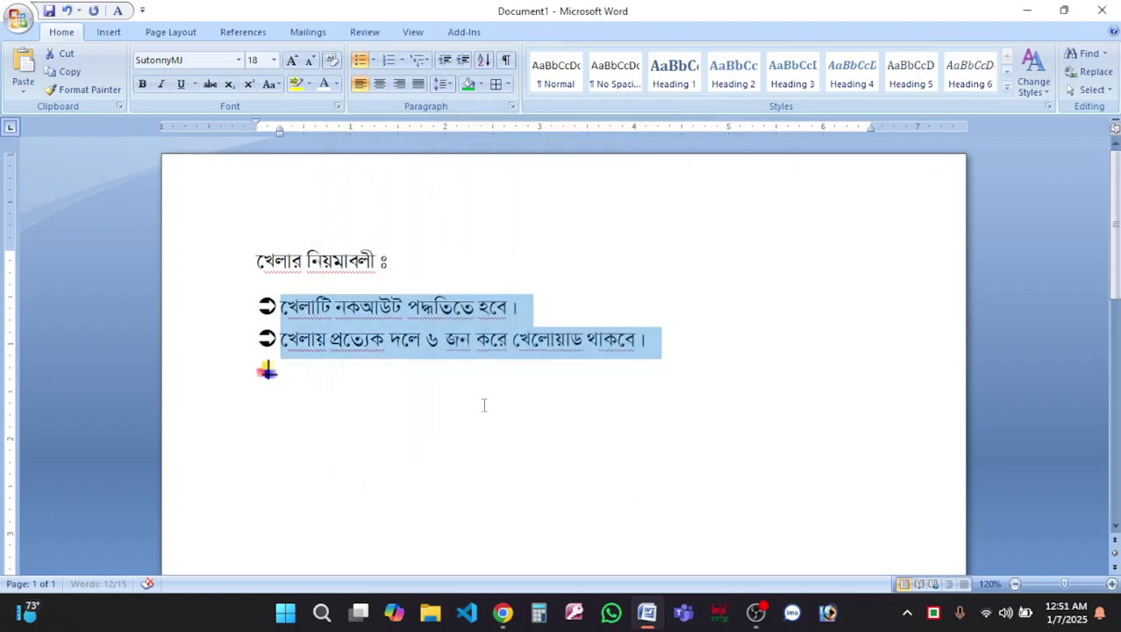
- Remove the picture bullet from the empty third line
click(363, 371)
key(BackSpace)
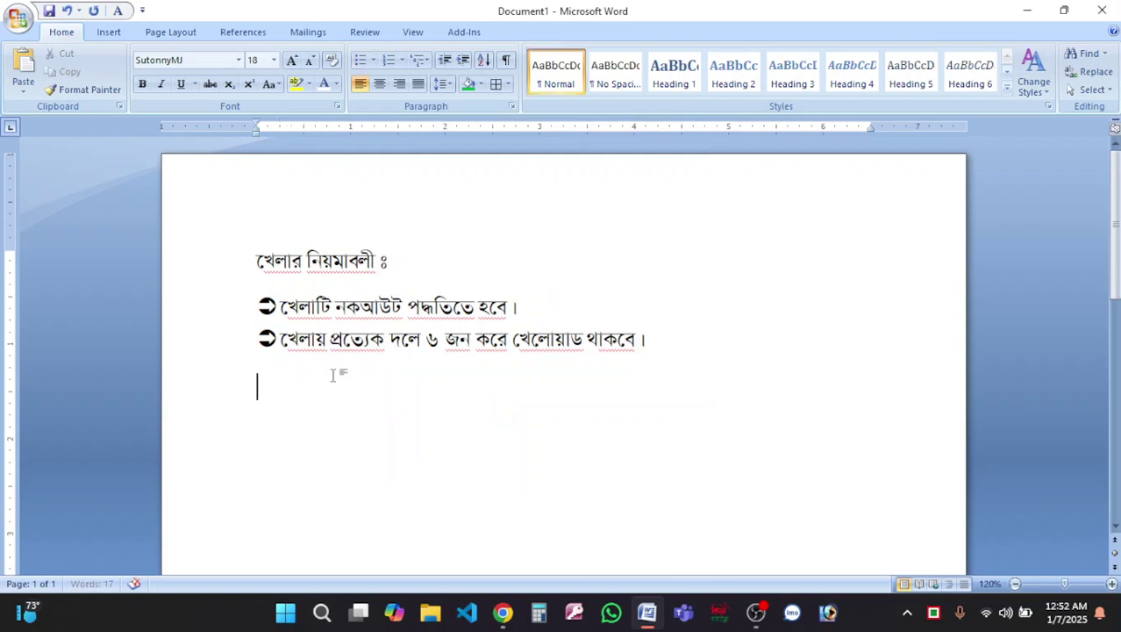
click(662, 343)
key(Return)
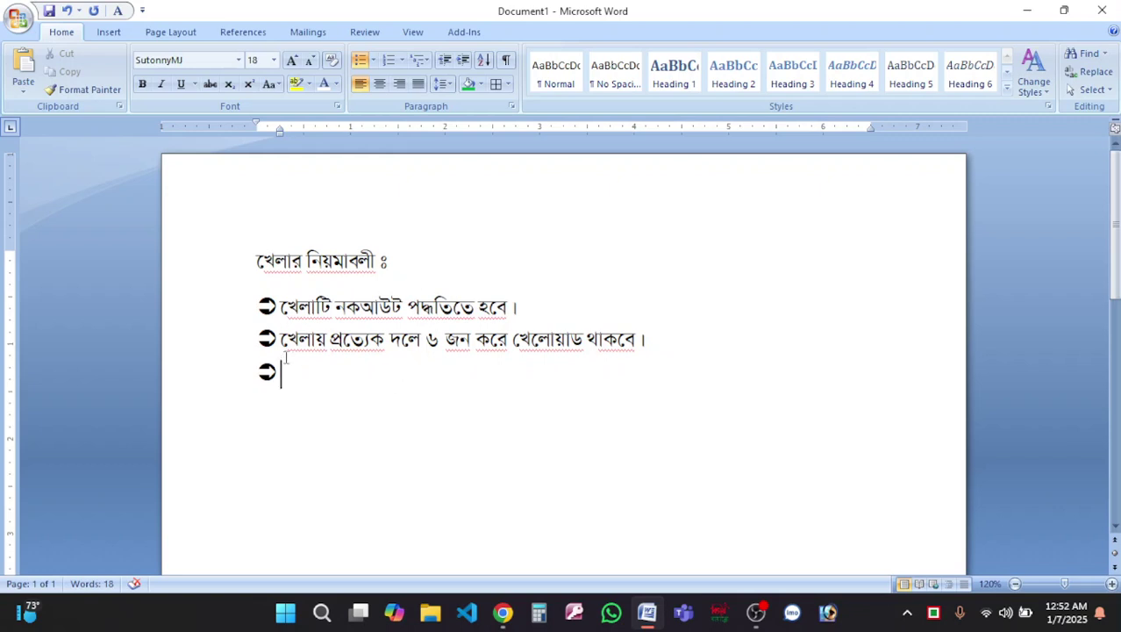
text(ি)
key(Return)
key(BackSpace)
key(BackSpace)
key(BackSpace)
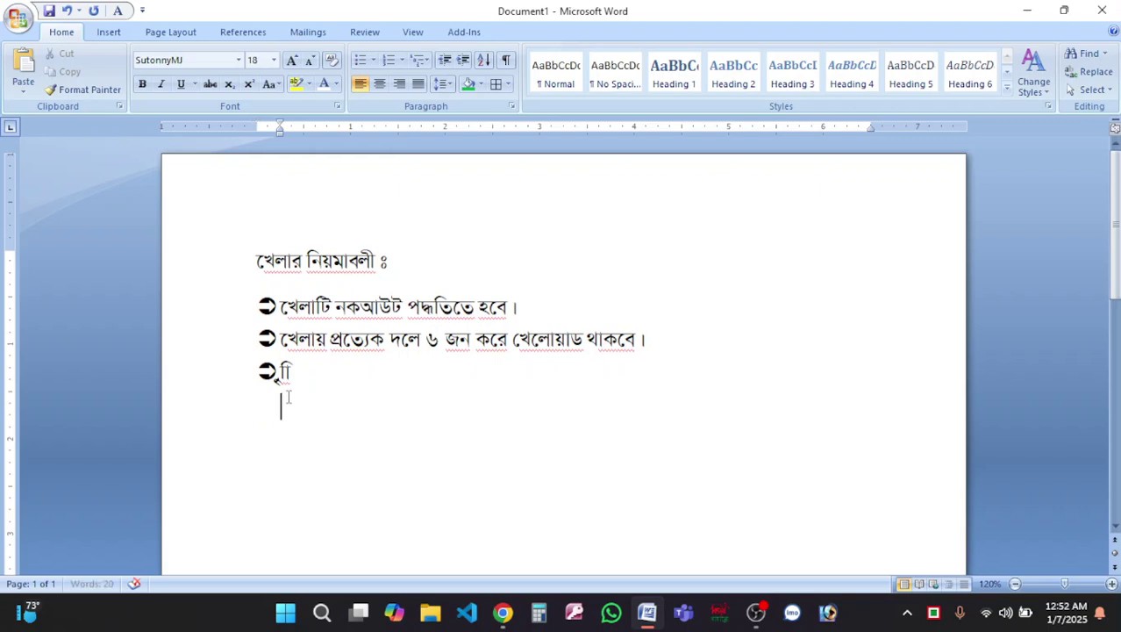
key(BackSpace)
key(BackSpace)
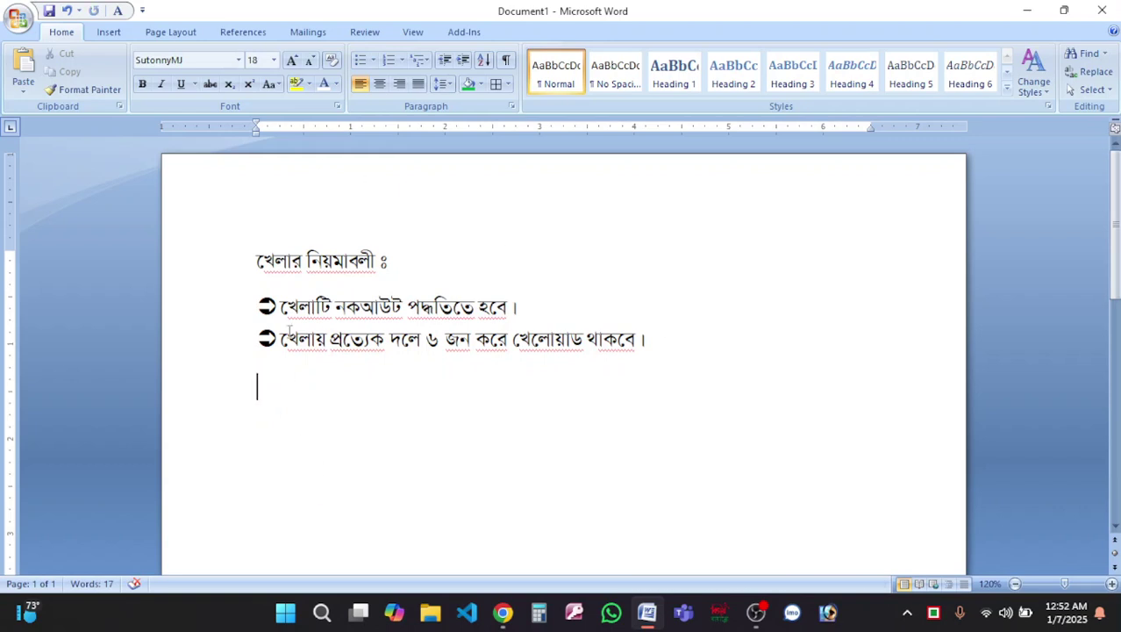
- Add an extra blank line below the bulleted list
drag(260, 267, 458, 260)
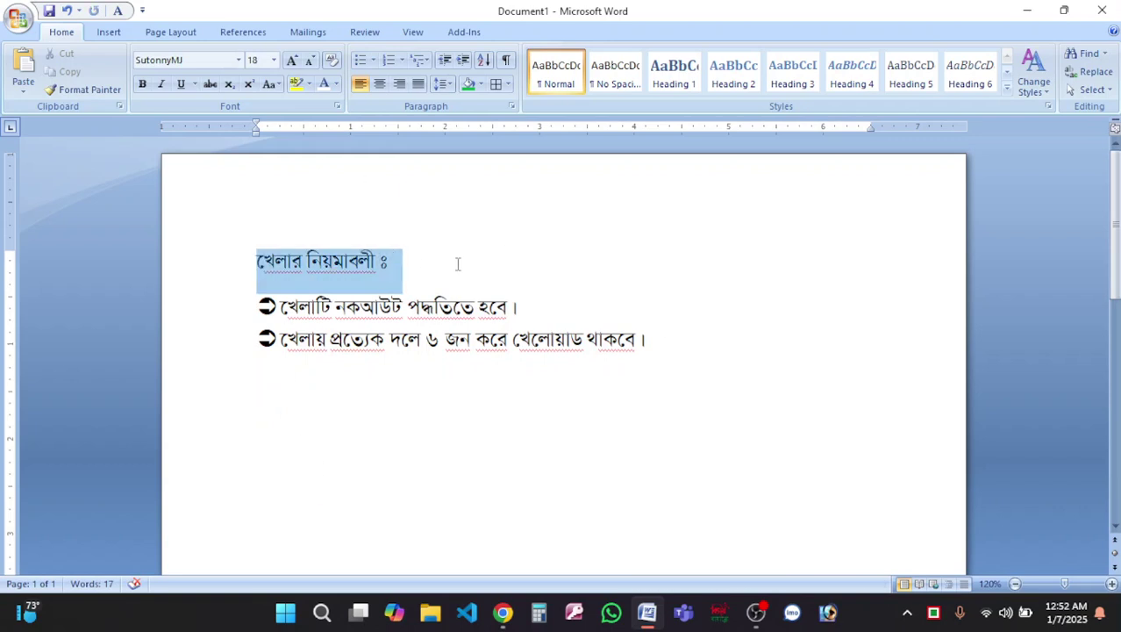
click(273, 417)
key(Return)
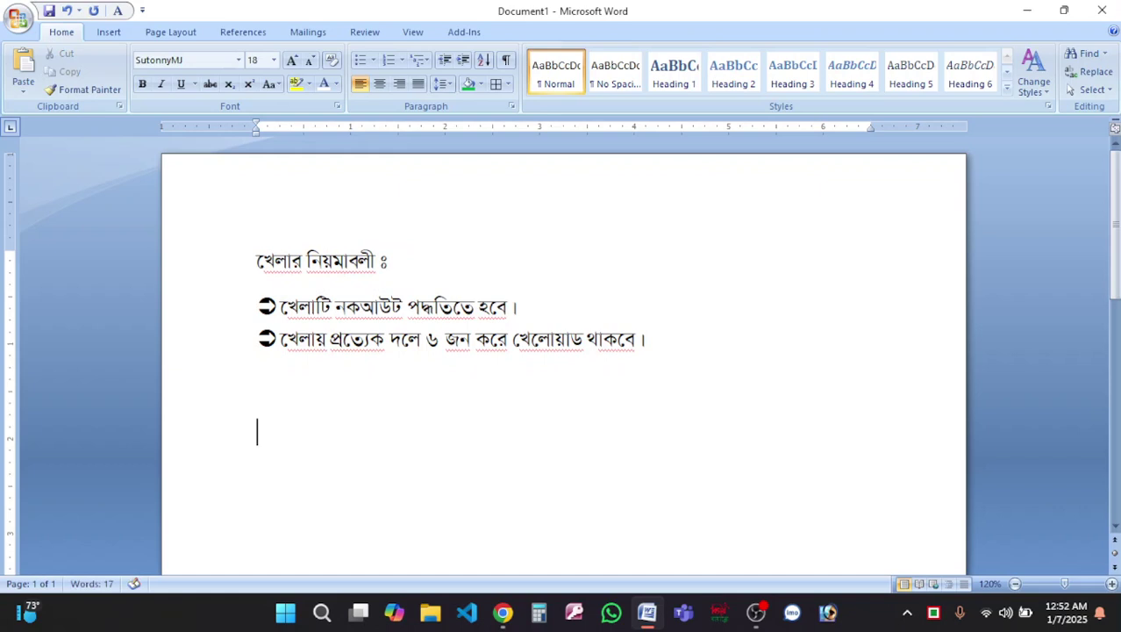
- Start a numbered list in the 1. 2. 3. format on the last blank line and copy the first bulleted item into it
click(401, 60)
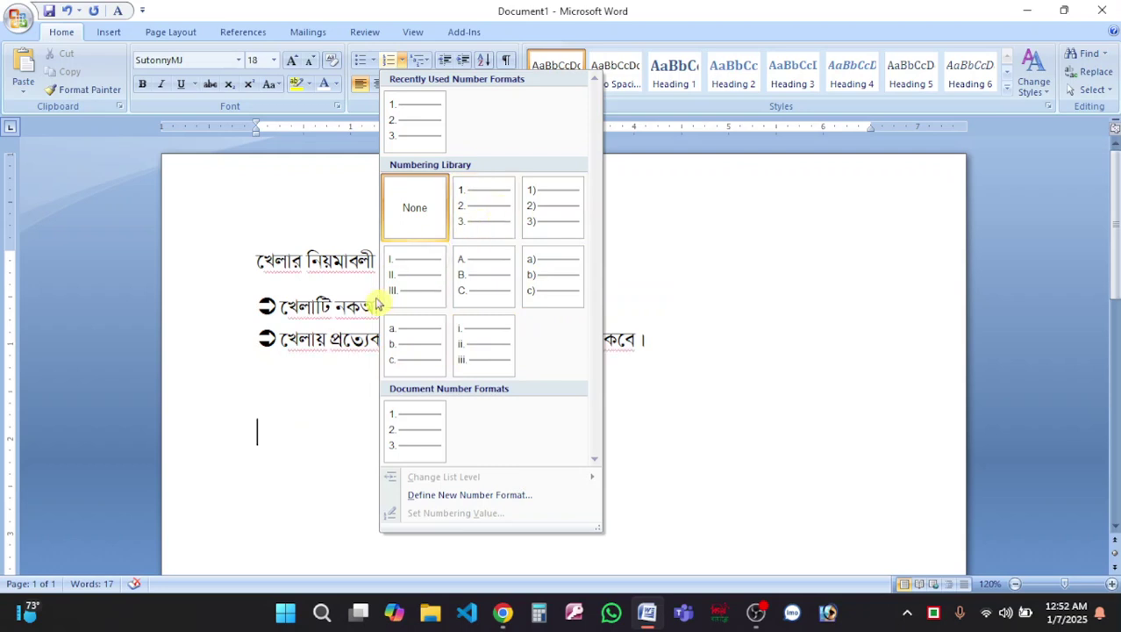
click(499, 215)
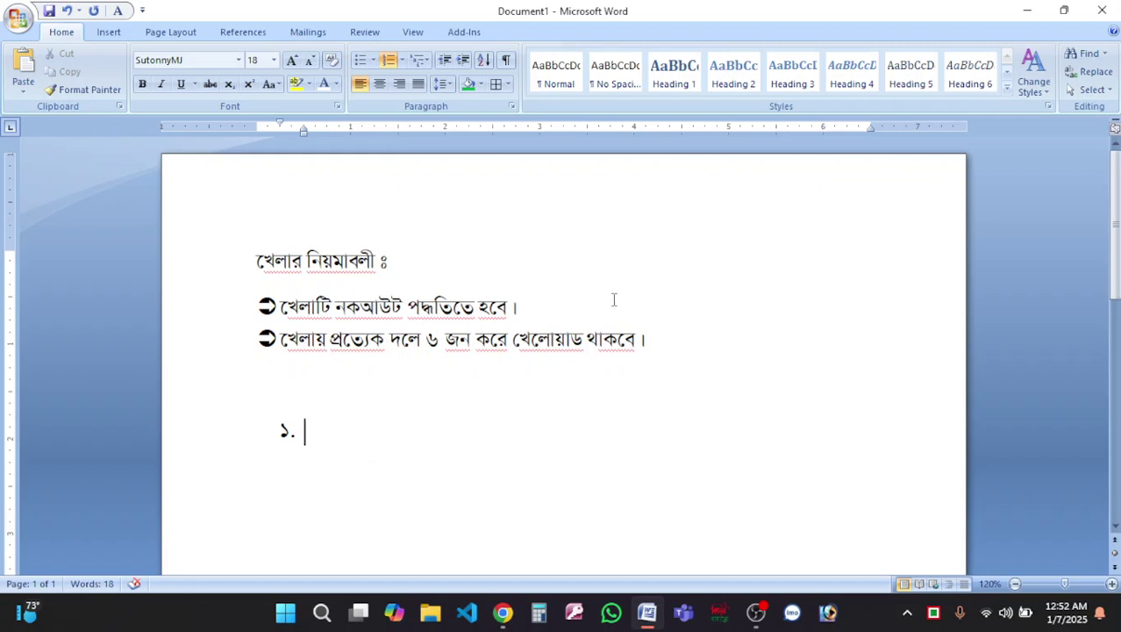
drag(555, 310, 280, 308)
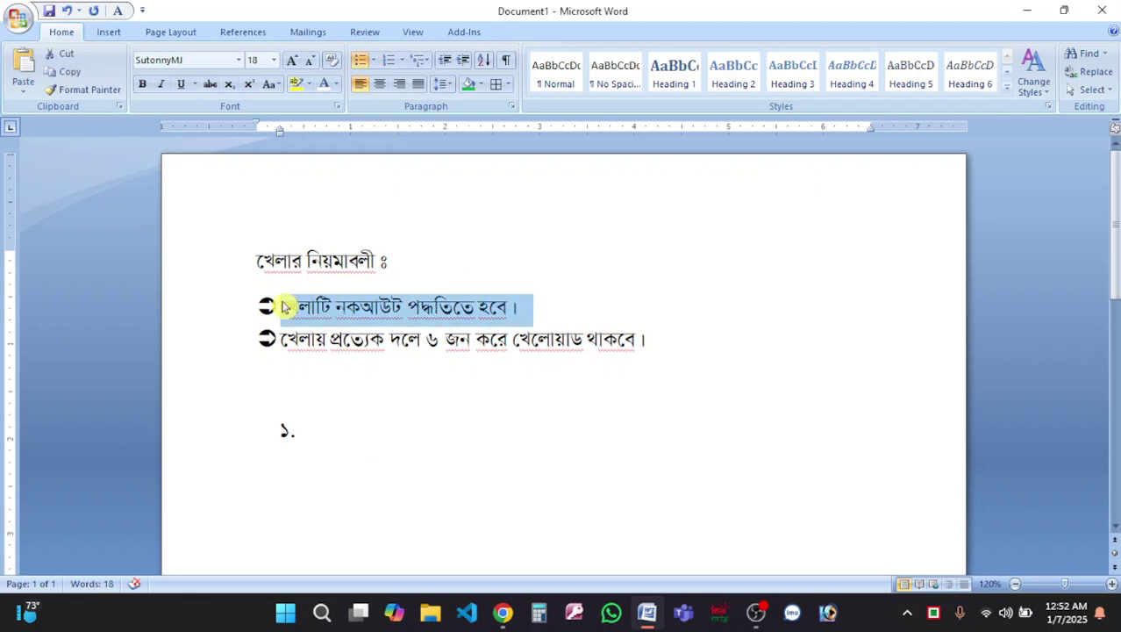
key(ctrl+c)
click(340, 429)
key(ctrl+v)
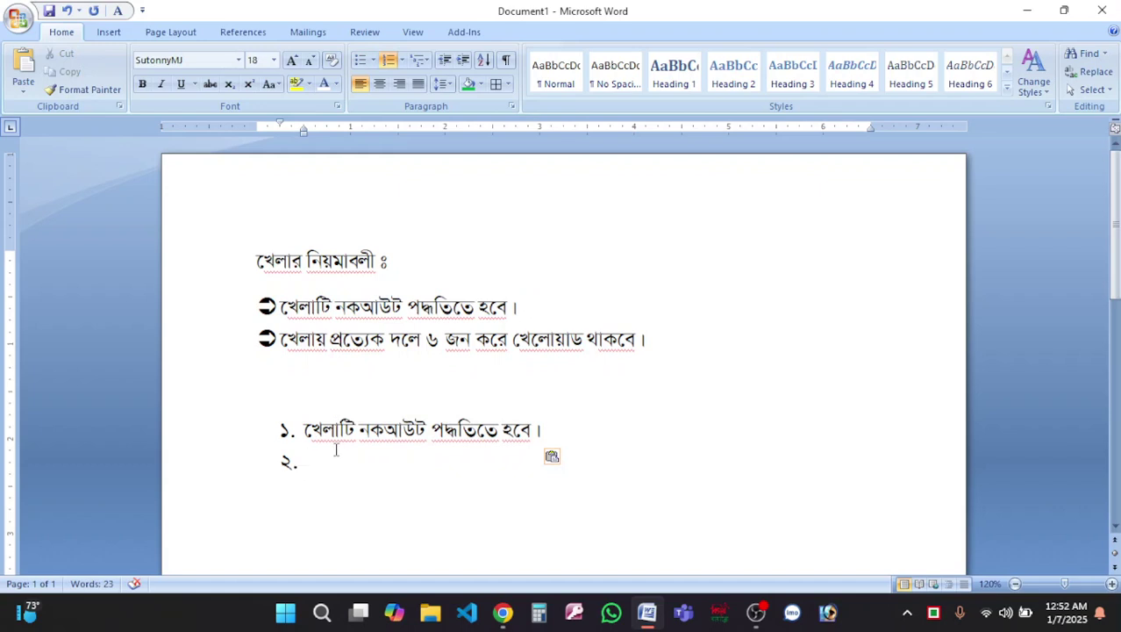
- Copy the second bulleted item into the second entry of the numbered list
drag(705, 351, 288, 341)
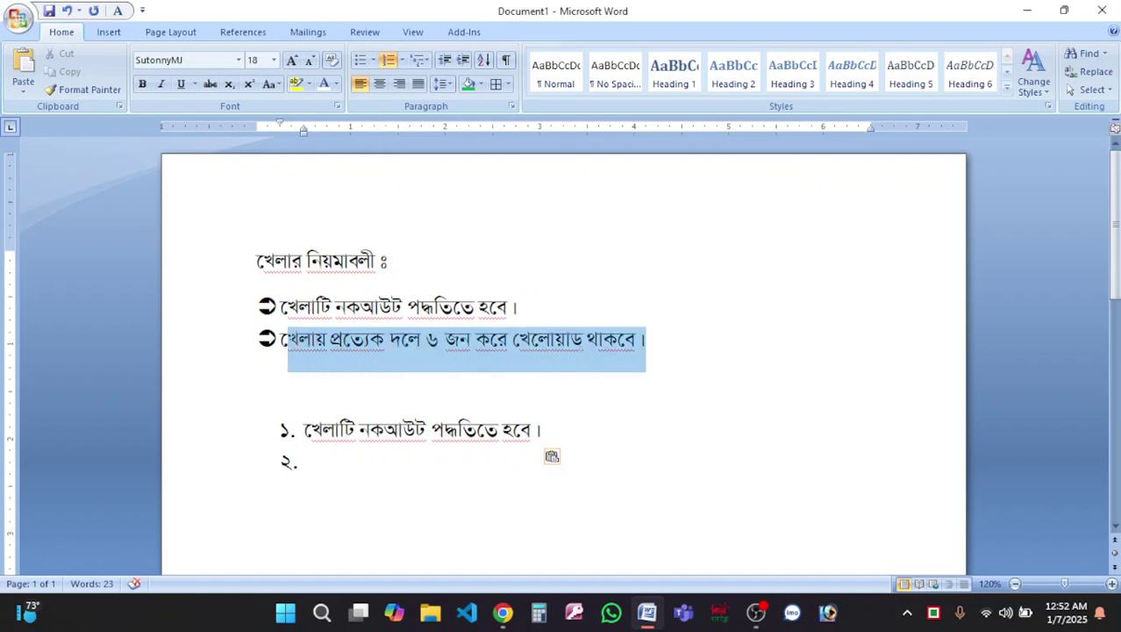
key(ctrl+c)
click(317, 458)
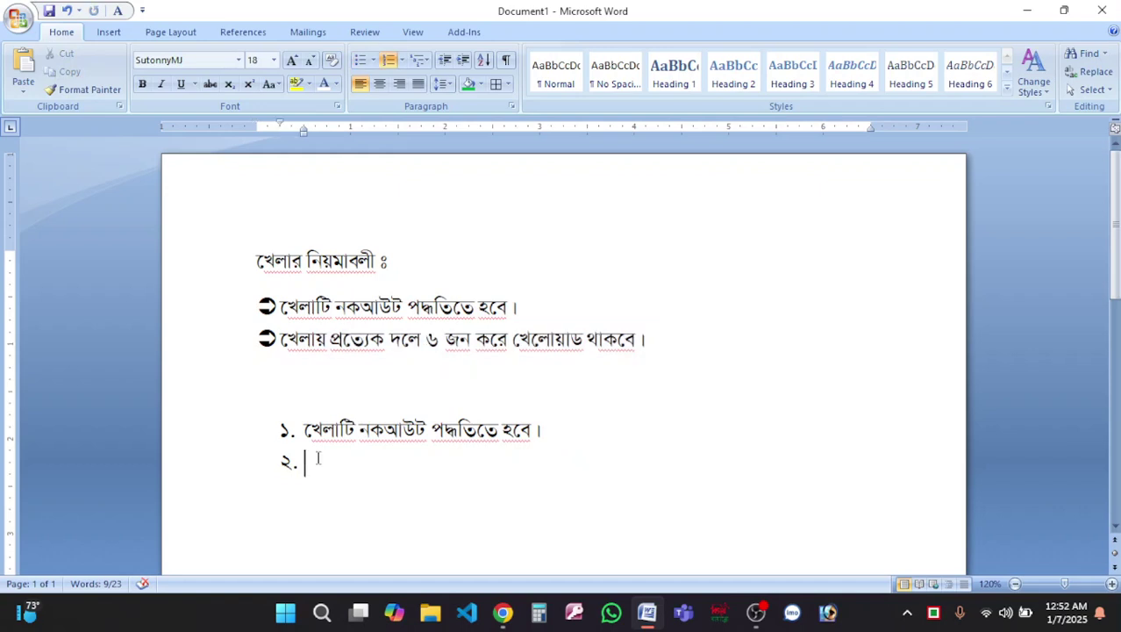
key(ctrl+v)
- Change the numbering of the two written numbered items to the 1) 2) 3) format
drag(313, 498, 276, 425)
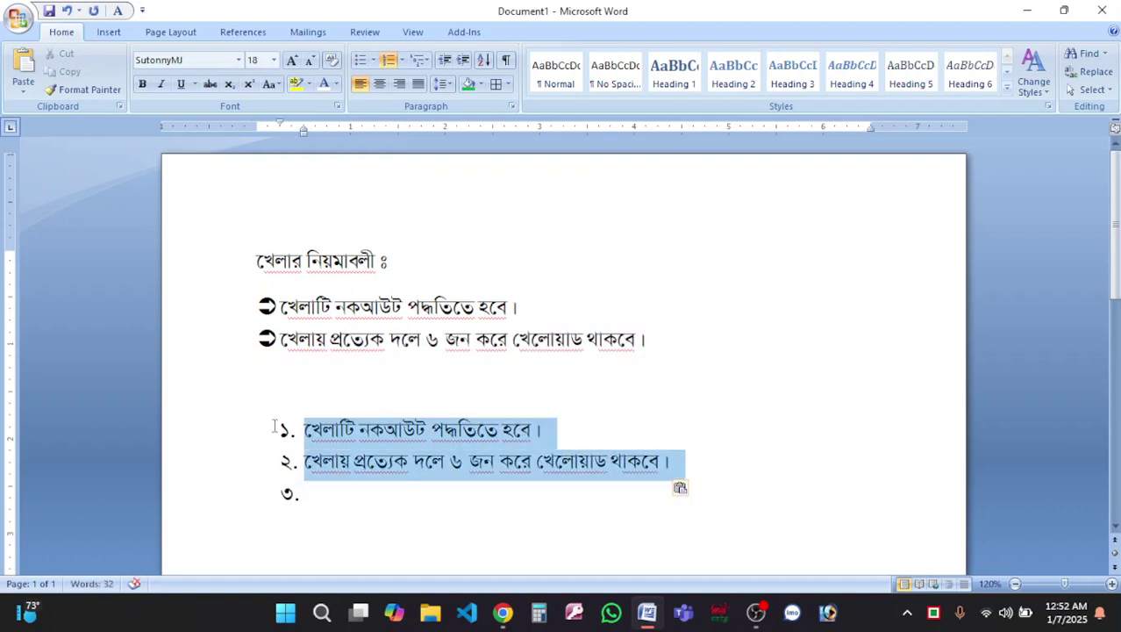
click(401, 60)
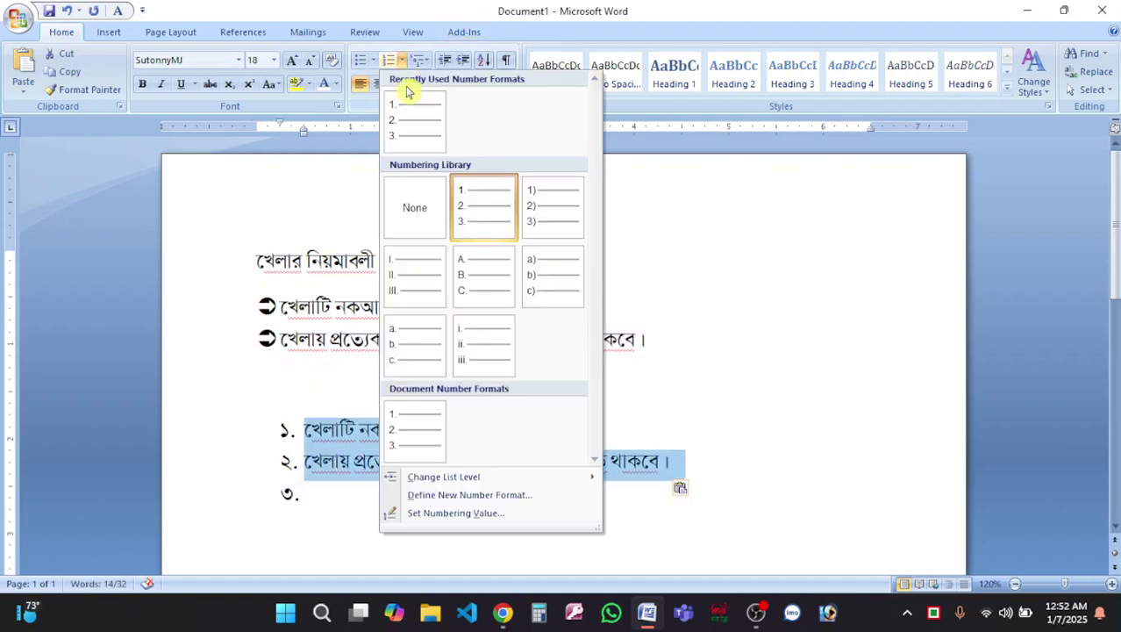
click(553, 209)
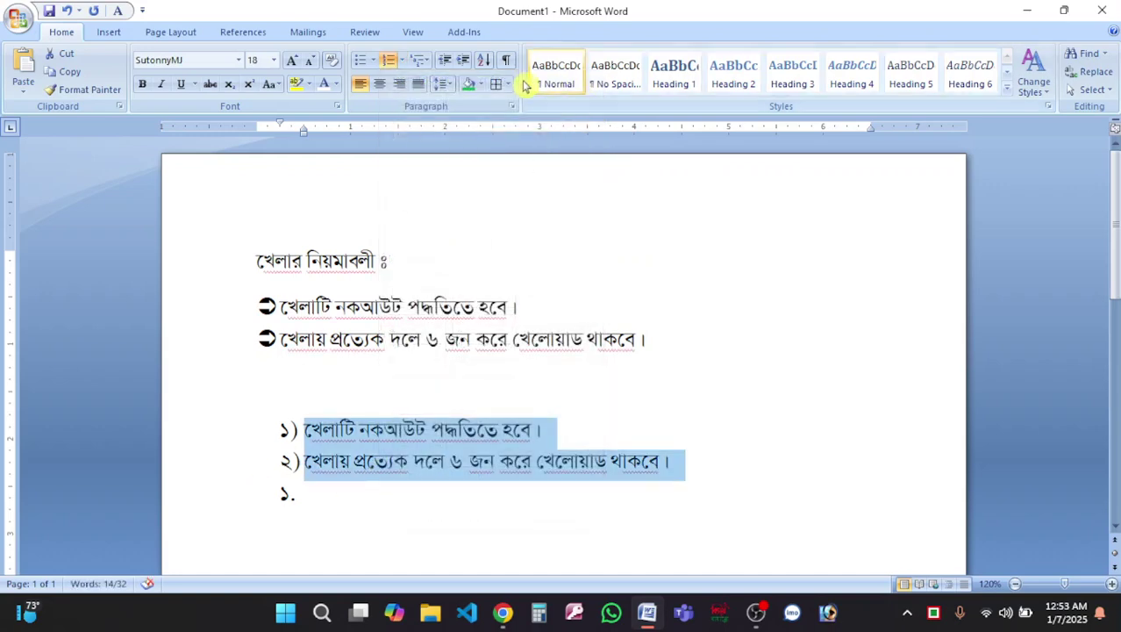
click(401, 61)
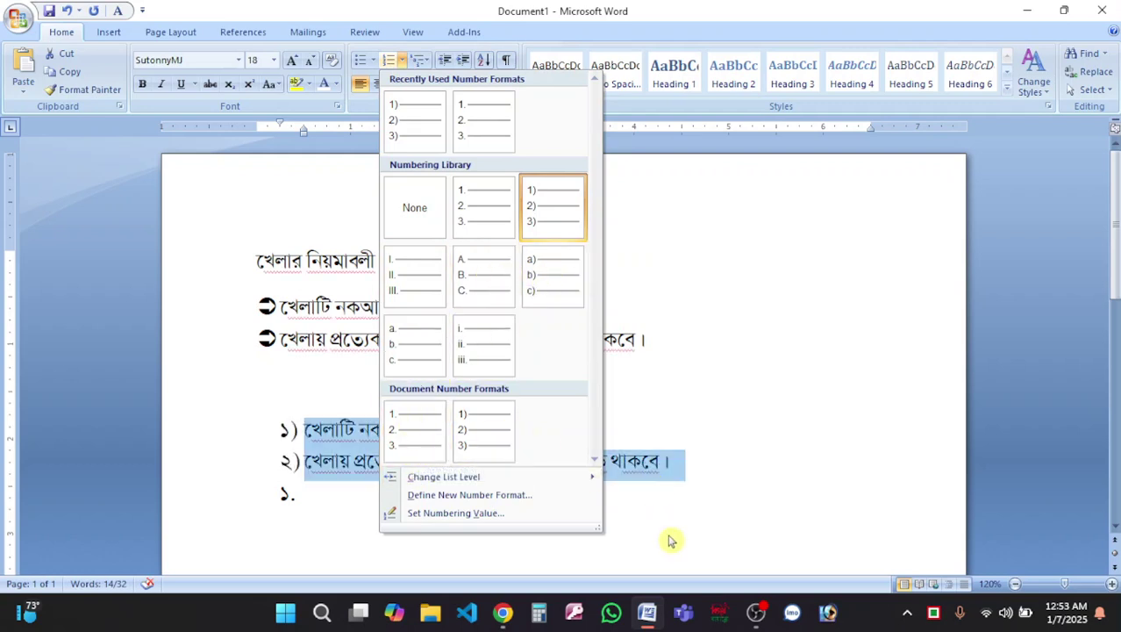
click(719, 531)
- Delete the numbered items below the bulleted list and clear the remaining number from the empty line
drag(369, 523, 255, 428)
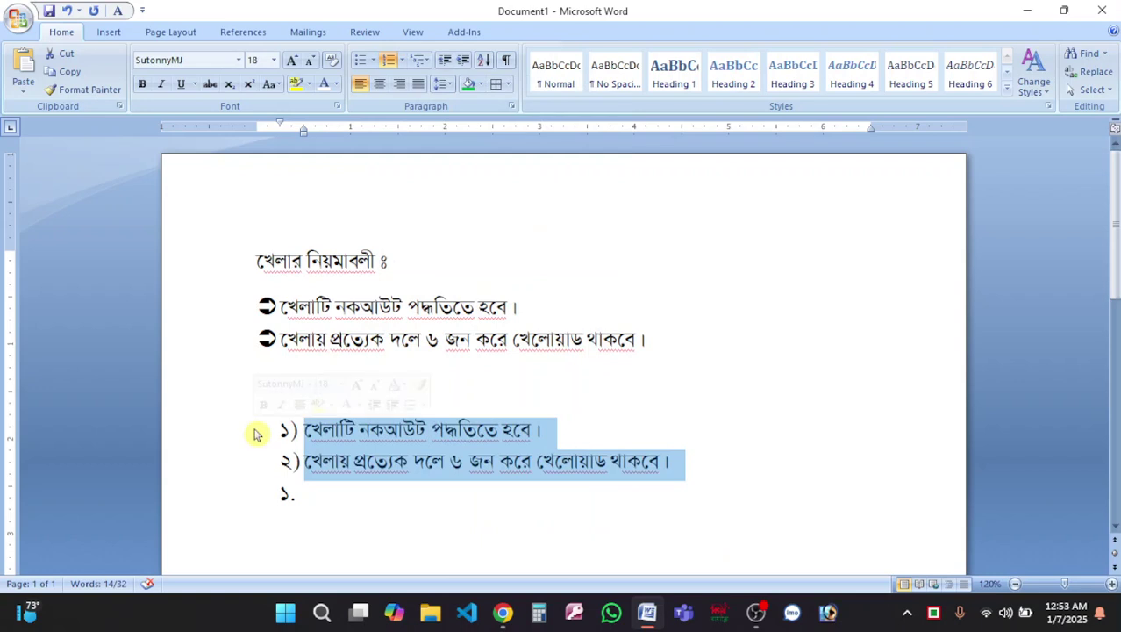
key(Delete)
key(BackSpace)
key(BackSpace)
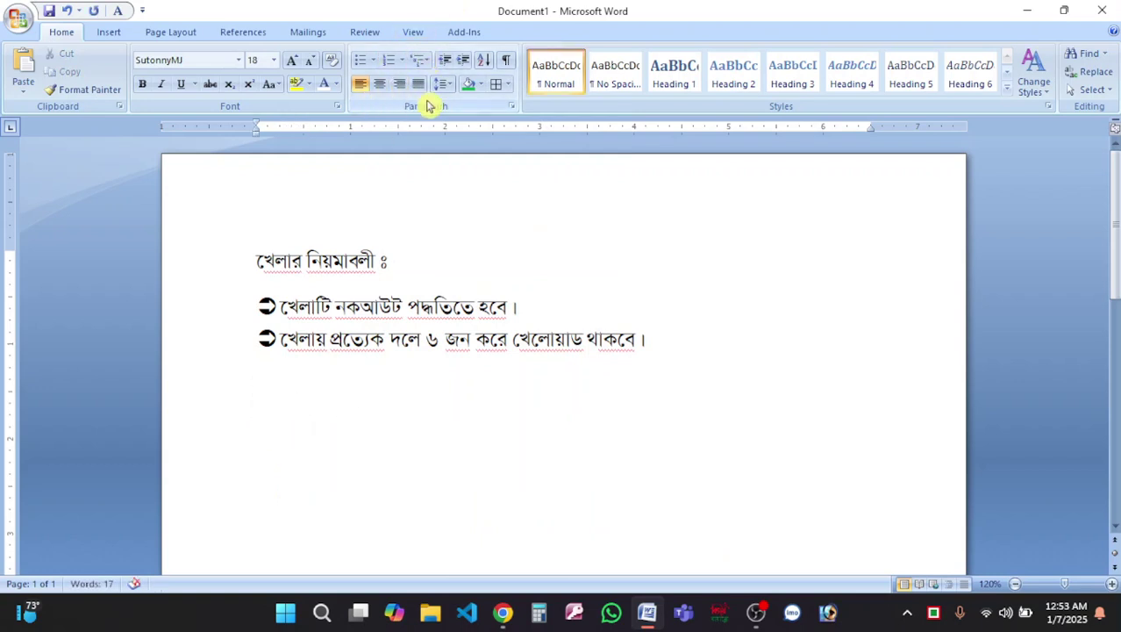
click(359, 82)
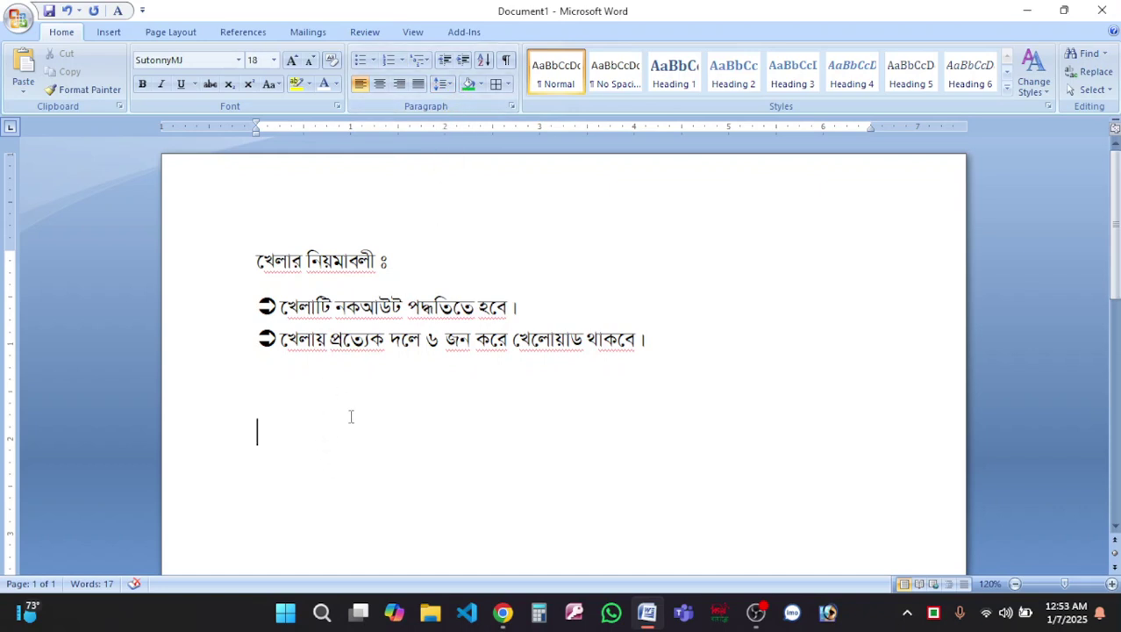
click(376, 60)
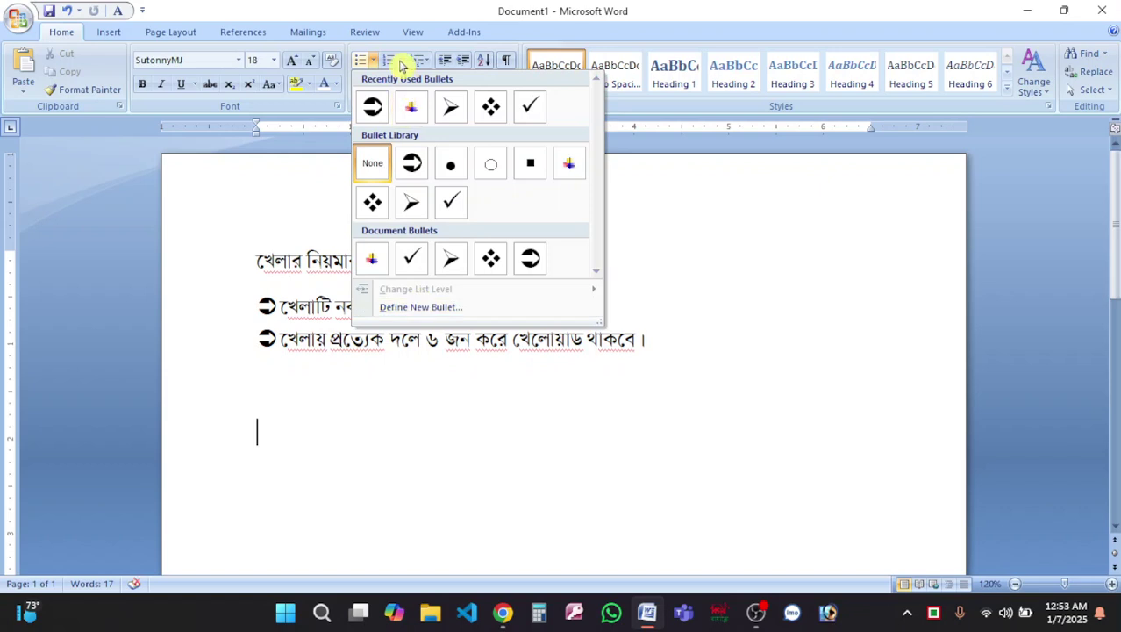
click(401, 62)
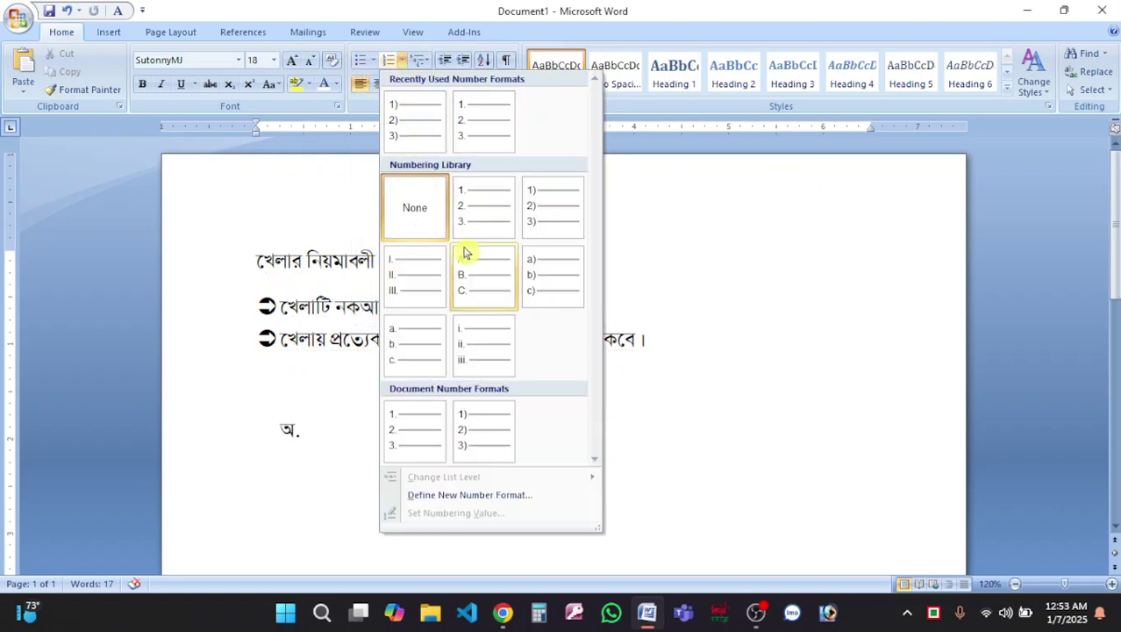
click(267, 430)
drag(262, 437, 304, 433)
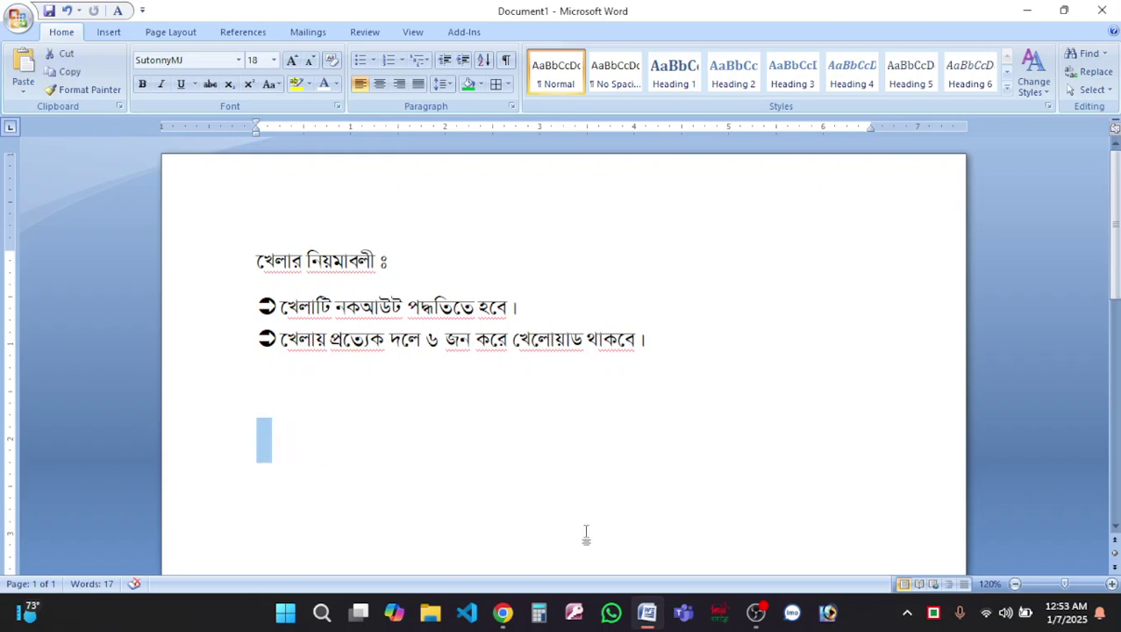
click(260, 434)
drag(257, 430, 315, 446)
click(253, 431)
drag(253, 431, 391, 434)
click(271, 439)
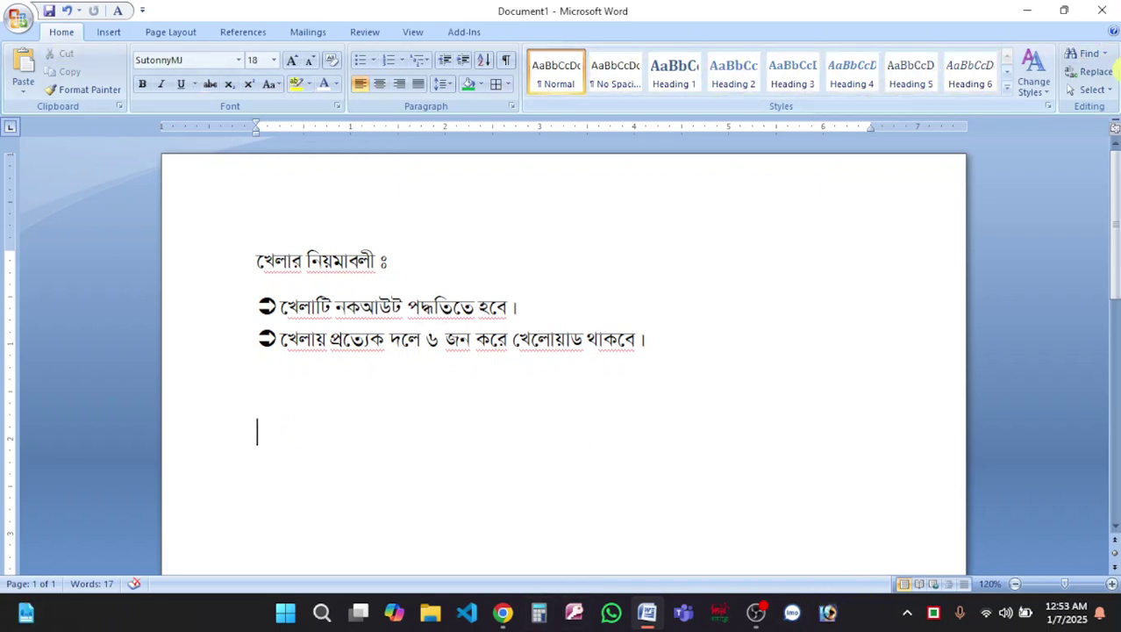
- Switch to Chrome, copy the selected "Why do we use it?" paragraph from lipsum.com, and paste it below the bulleted list in the Word document
click(503, 612)
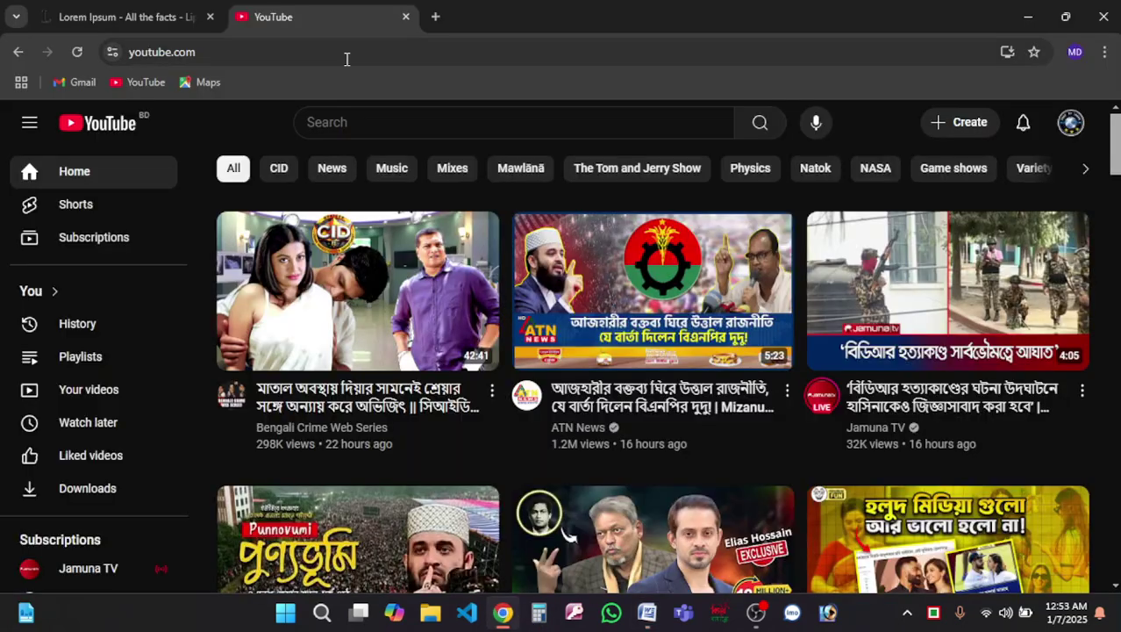
click(123, 13)
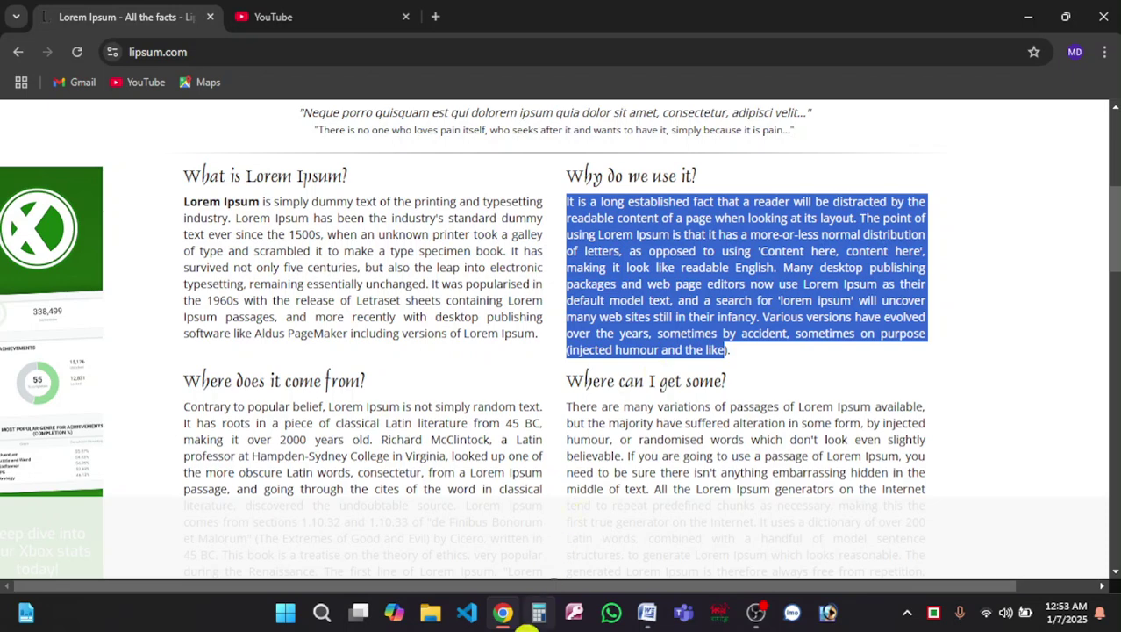
click(649, 614)
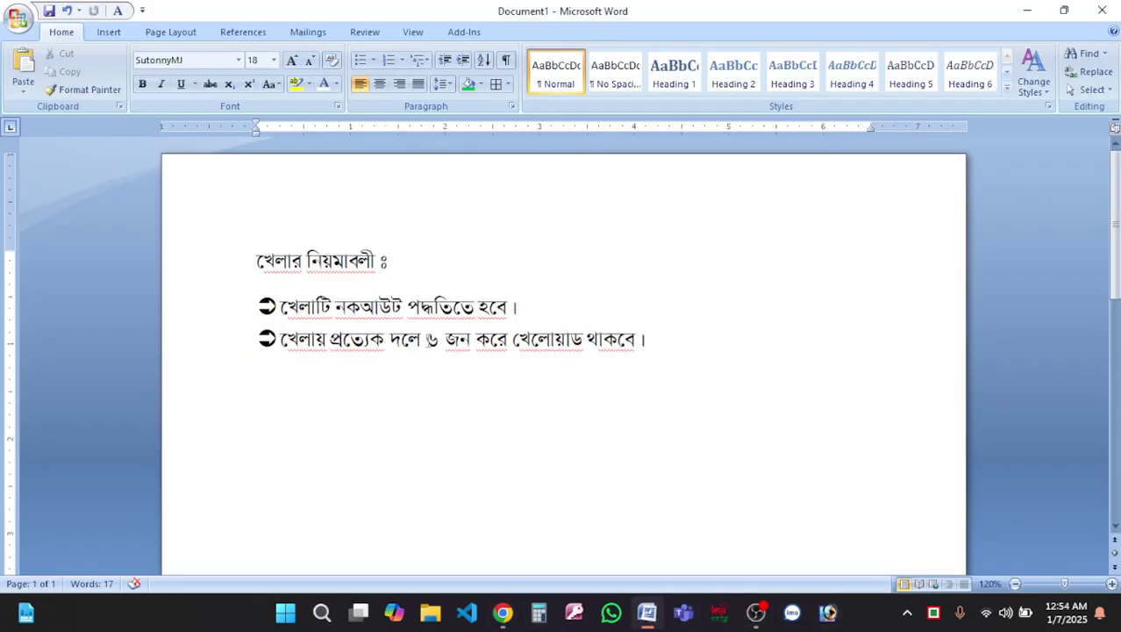
text(It is a long established fact that a reader will be distracted by the readable content of a page when looking at its layout. The point of using Lorem Ipsum is that it has a more-or-less normal distribution of letters, as opposed to using 'Content here, content here', making it look like readable English. Many desktop publishing packages and web page editors now use Lorem Ipsum as their default model text, and a search for 'lorem ipsum' will uncover many web sites still in their infancy. Various versions have evolved over the years, sometimes by accident, sometimes on purpose (injected humour and the like)
- Enlarge the pasted English paragraph to font size 14 and justify its text
drag(473, 506, 191, 427)
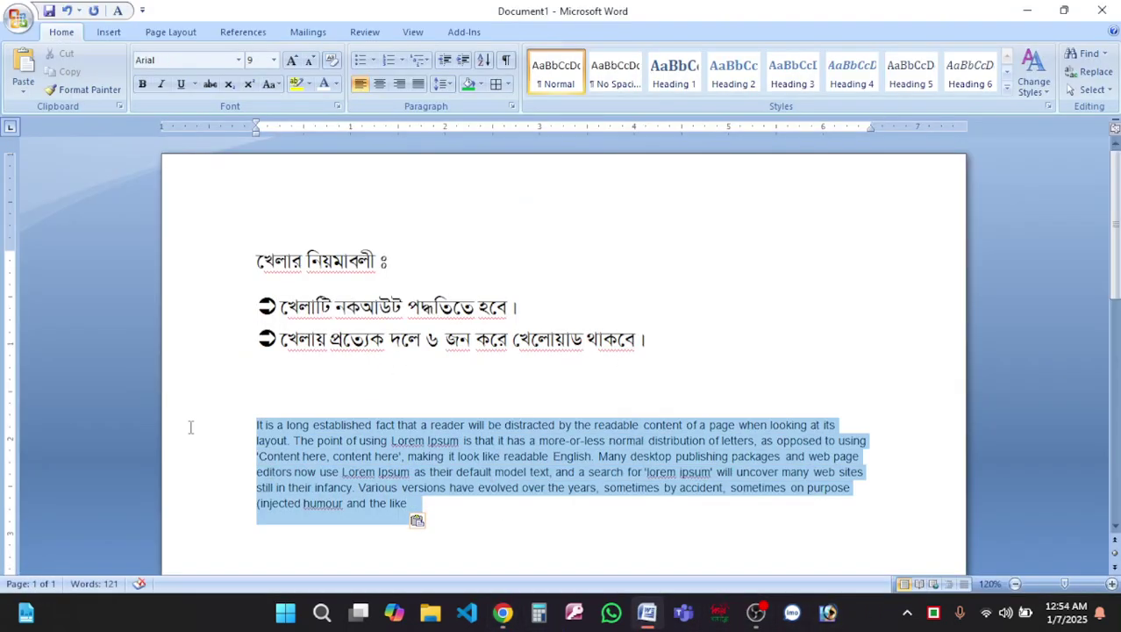
click(291, 62)
click(291, 61)
click(291, 64)
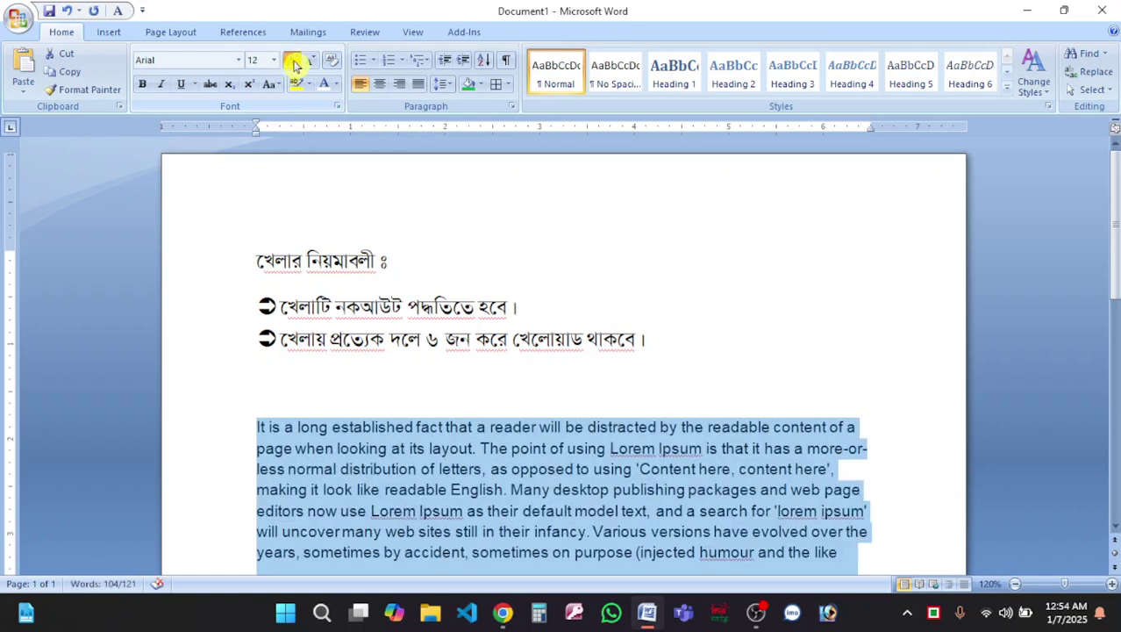
click(294, 63)
scroll(488, 208, down, 2)
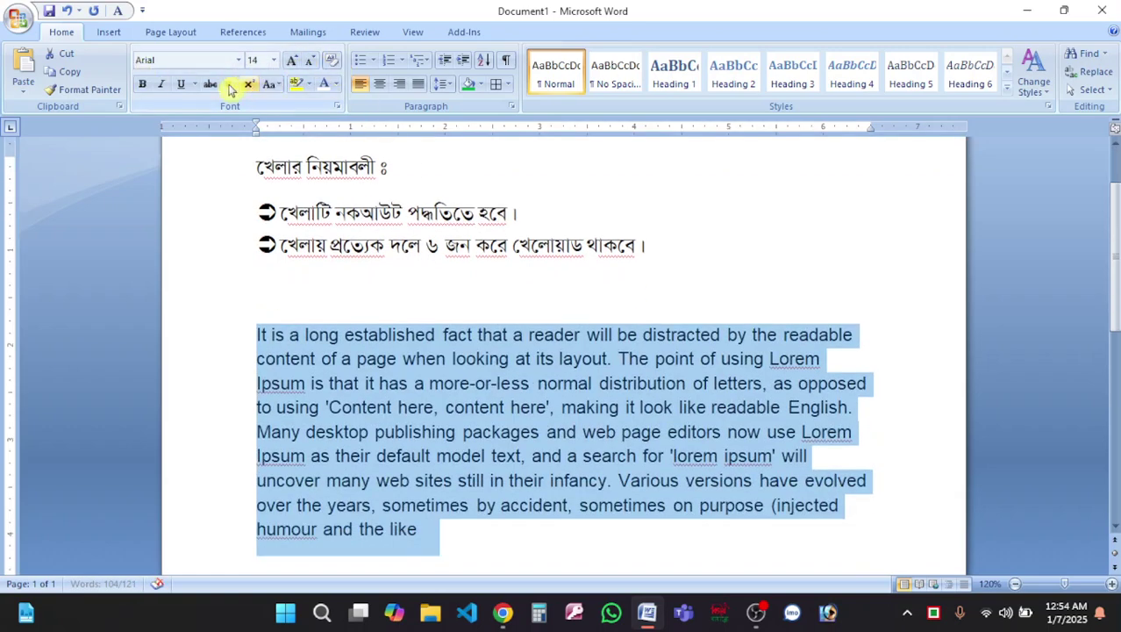
click(418, 84)
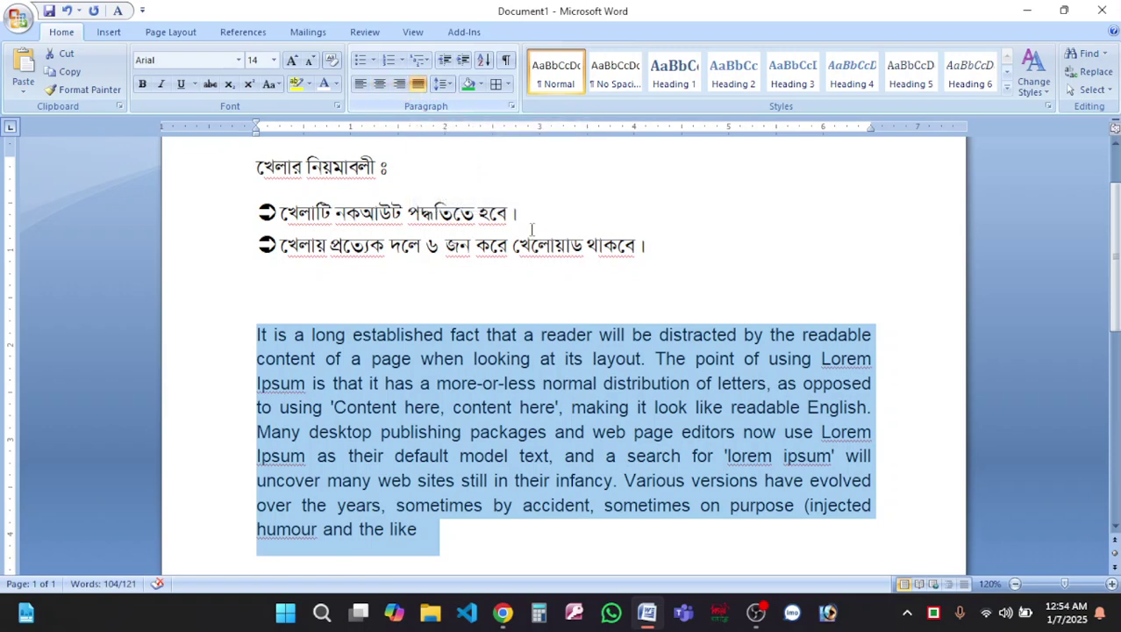
- Try line spacings of 1.5 and 2.0 on the English paragraph and settle on 1.5
scroll(534, 450, down, 3)
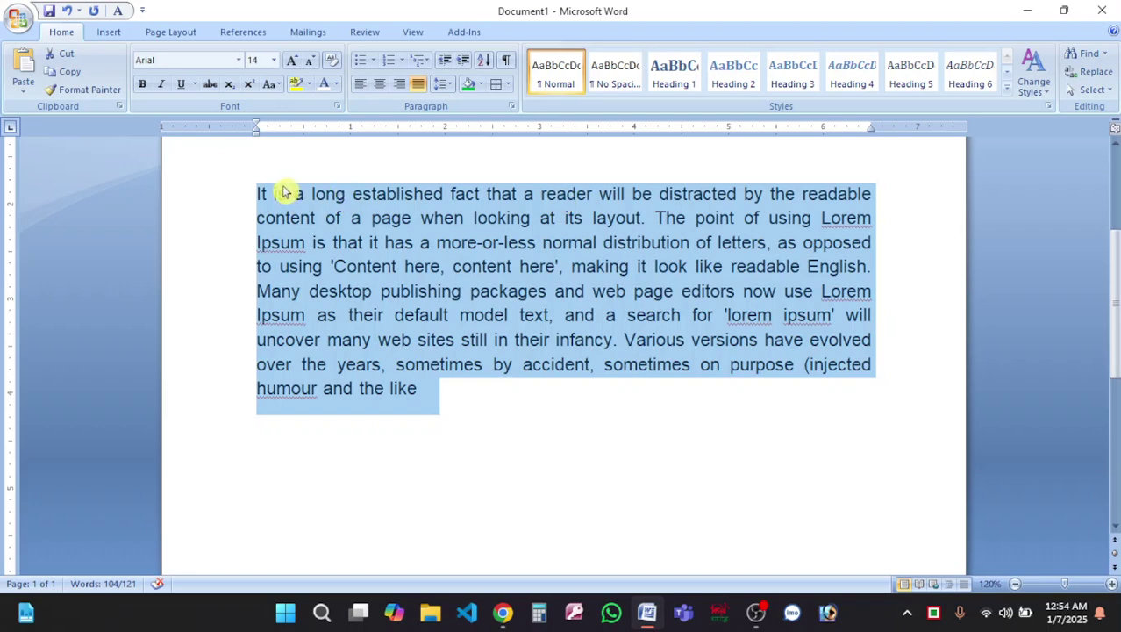
click(442, 83)
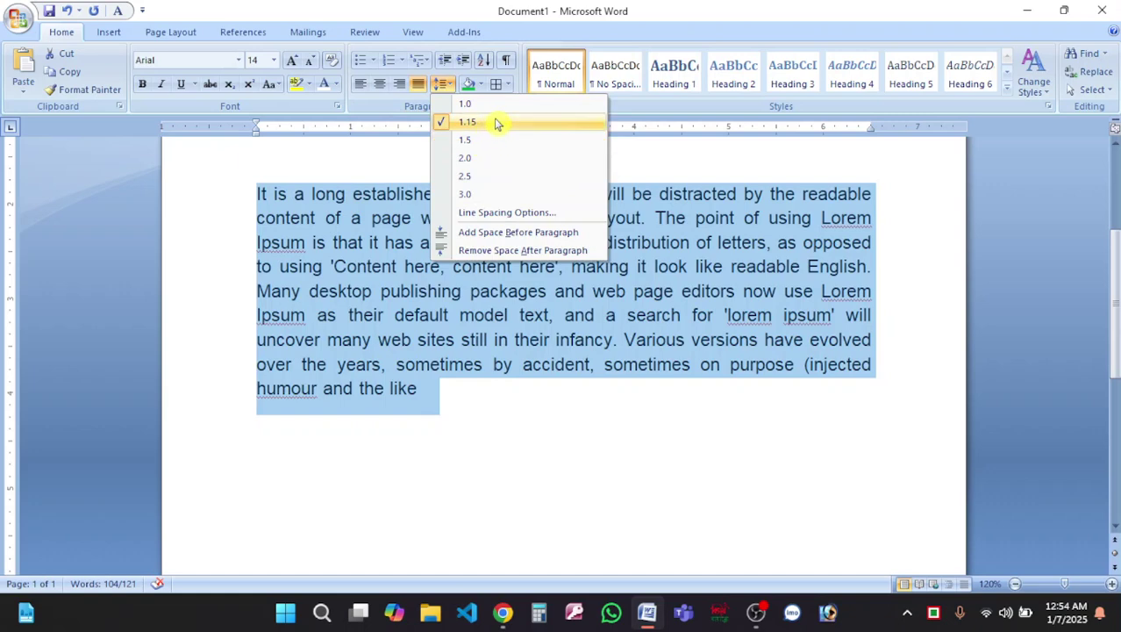
click(479, 146)
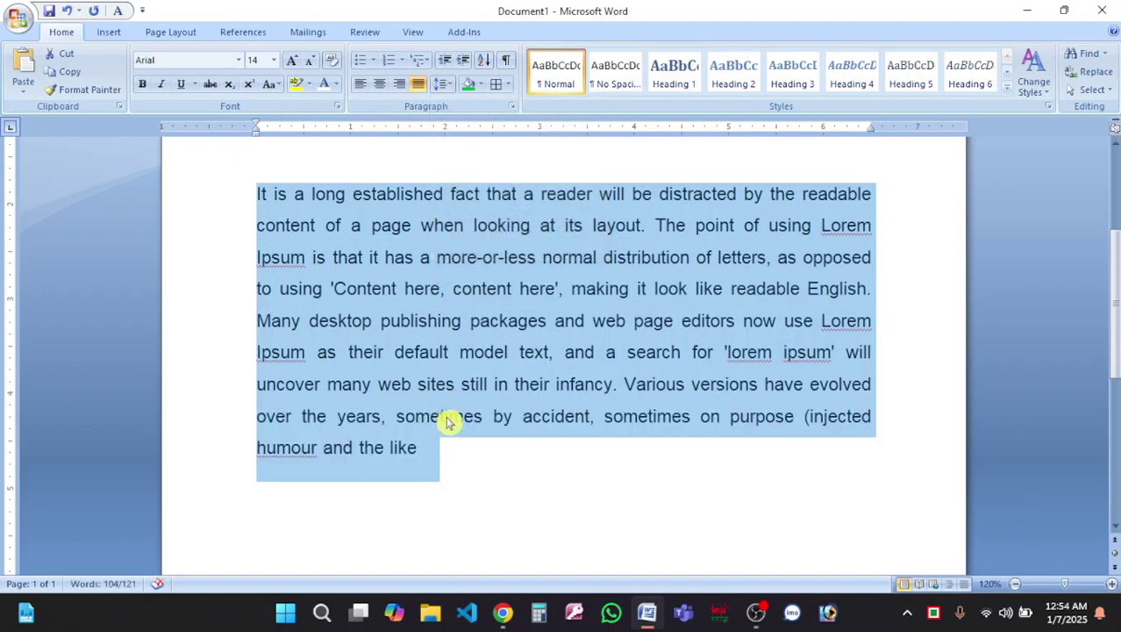
click(444, 83)
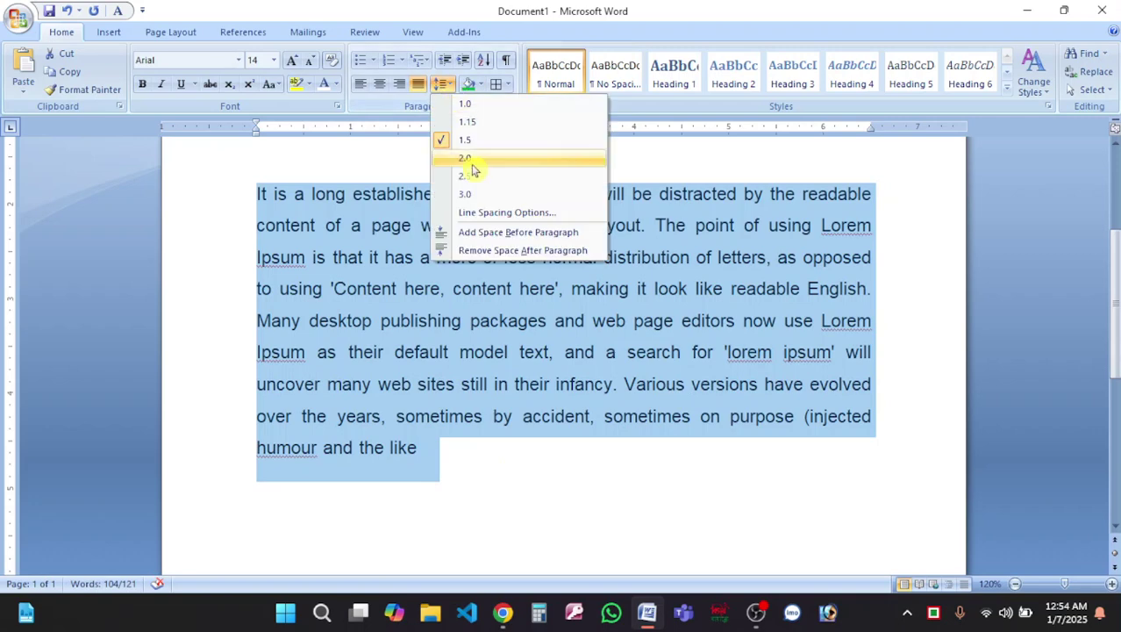
click(471, 156)
click(444, 84)
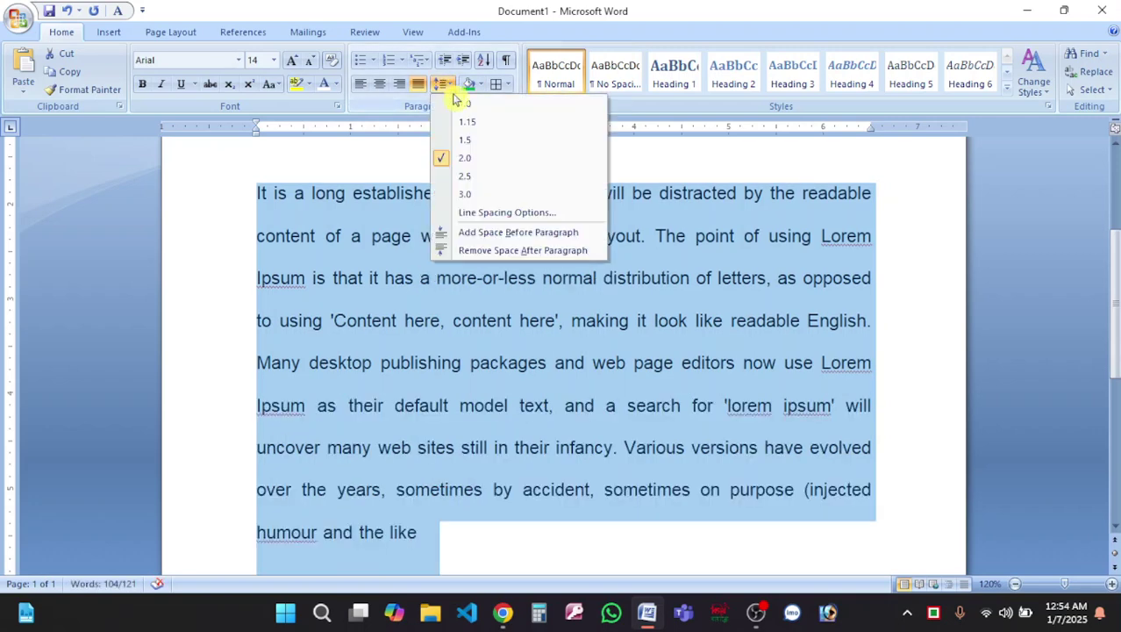
click(484, 141)
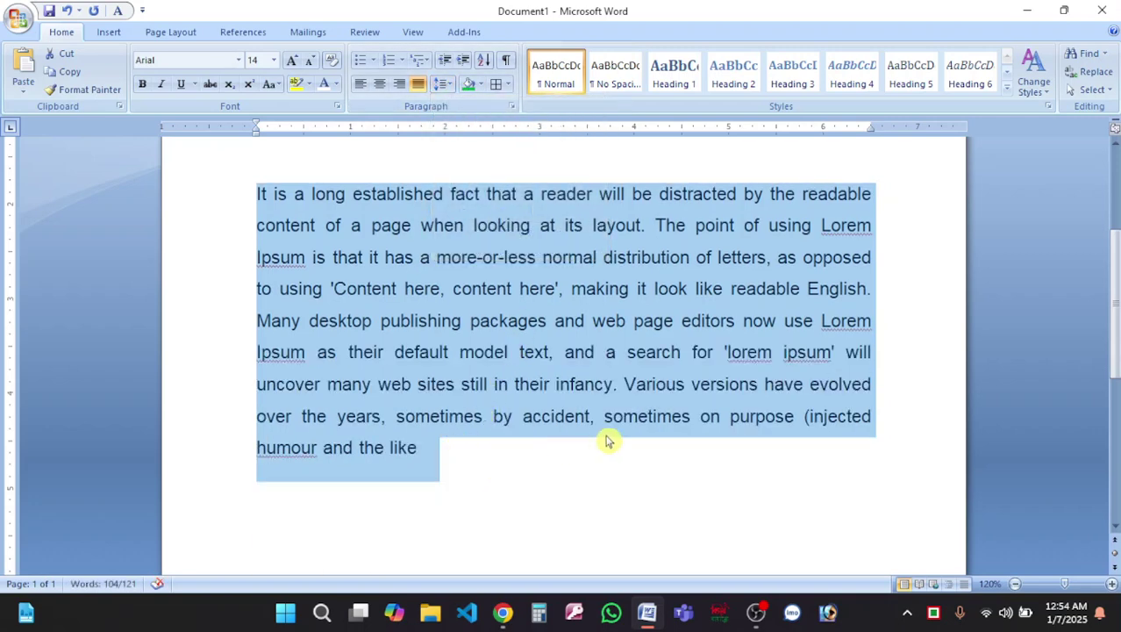
- Delete all the document's content, including the heading, the bulleted list and the English paragraph
scroll(540, 467, up, 1)
scroll(540, 467, up, 4)
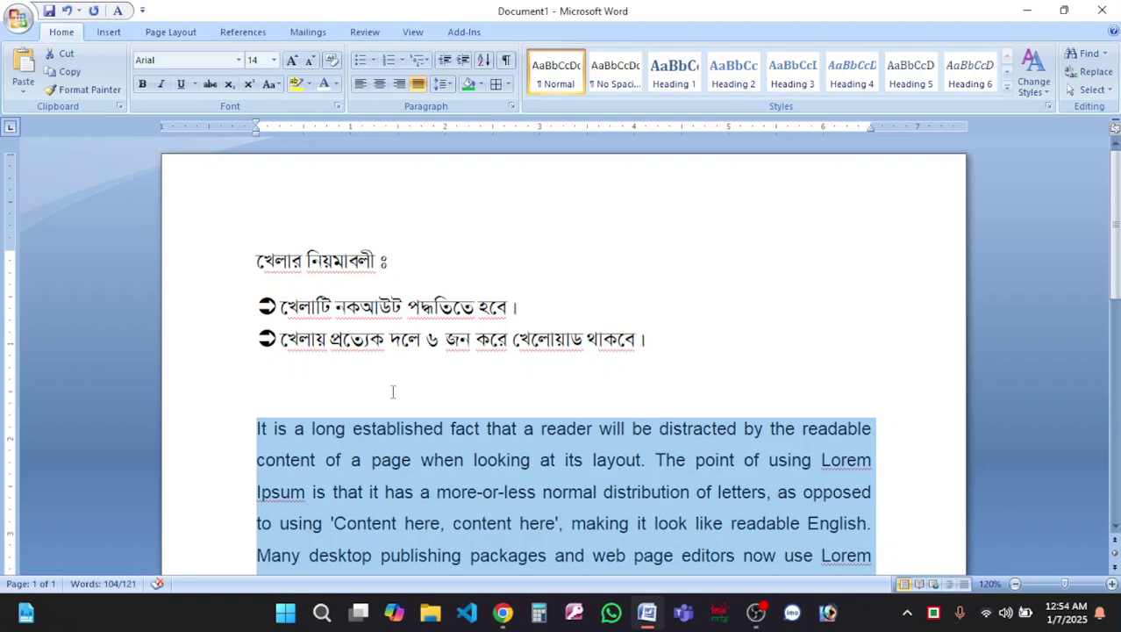
scroll(421, 372, down, 5)
scroll(491, 388, up, 5)
drag(256, 241, 455, 325)
key(Delete)
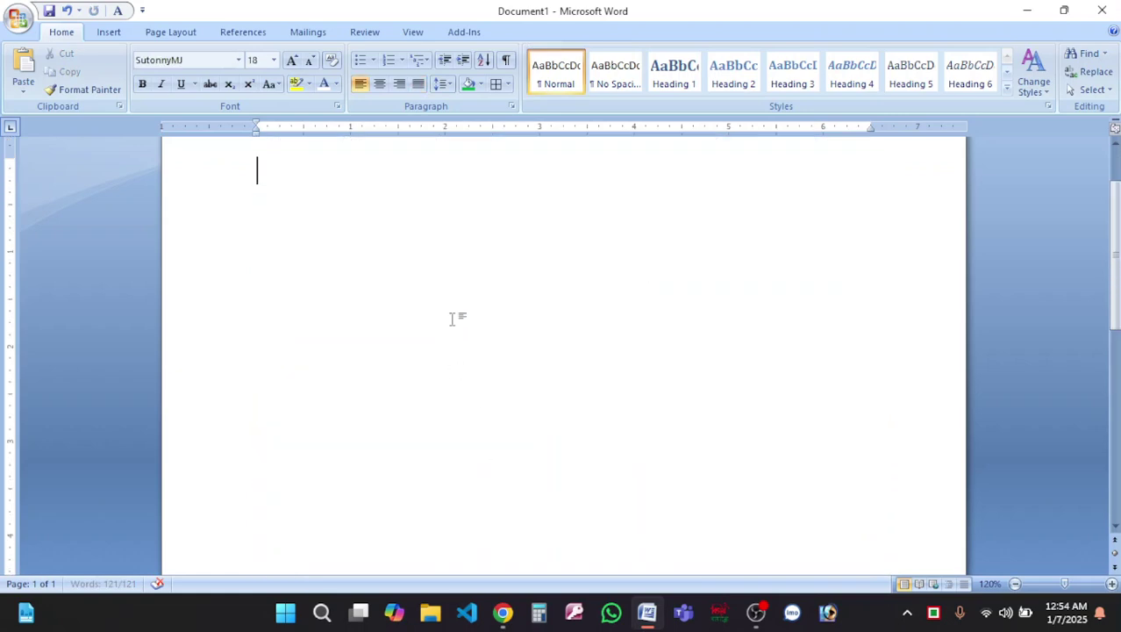
click(239, 275)
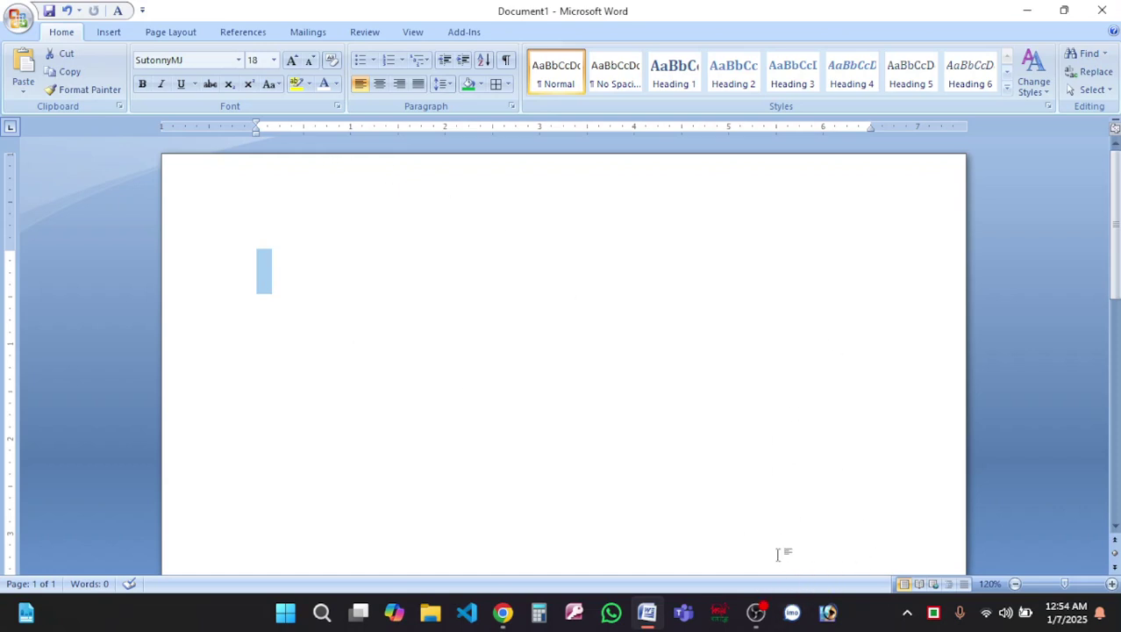
click(755, 613)
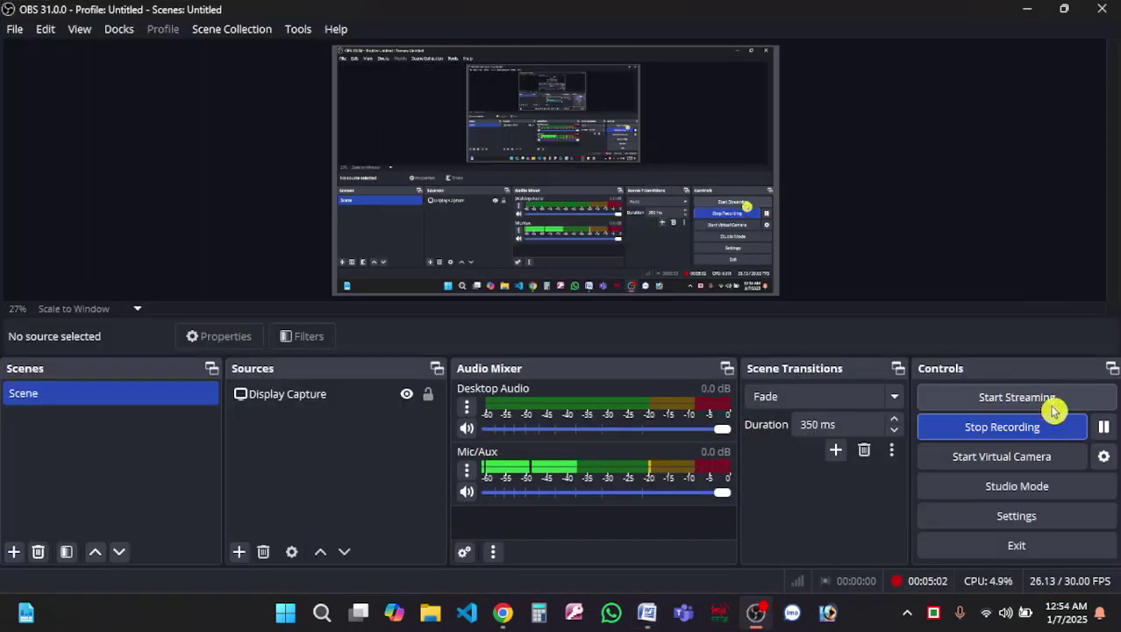